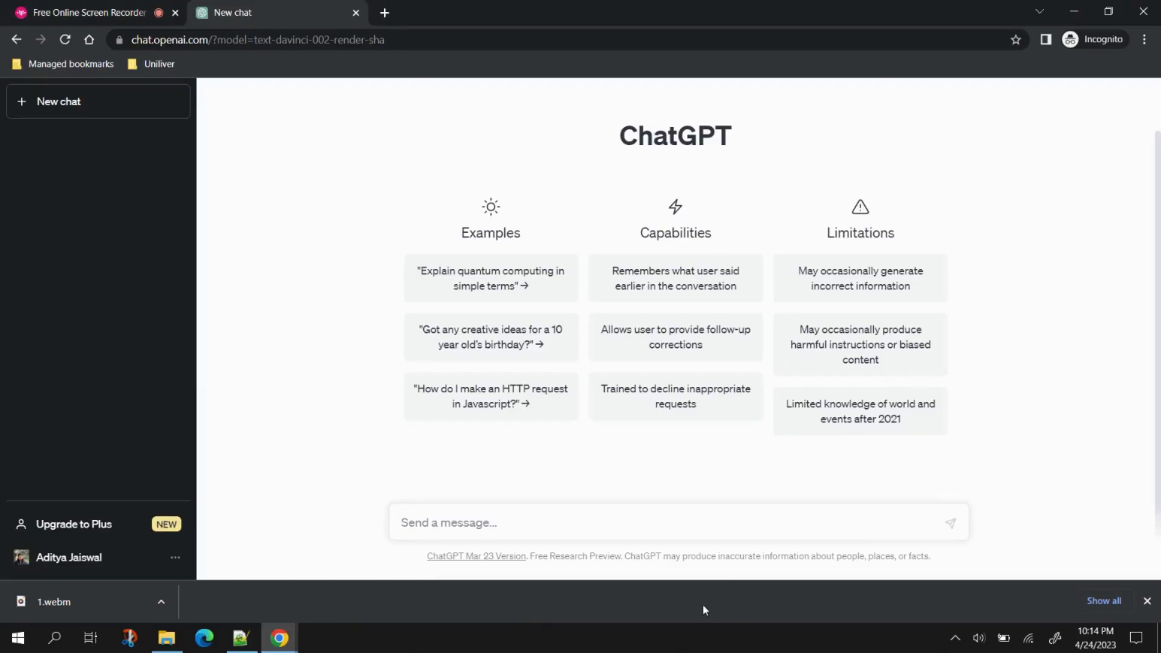
Close the downloads bar and begin the prompt "jenkinsfile with steps git checkout, code compile, unit tests, sonar analysis, trivy scan on filesystem,"
{"action": "left_click", "coordinate": [1147, 601]}
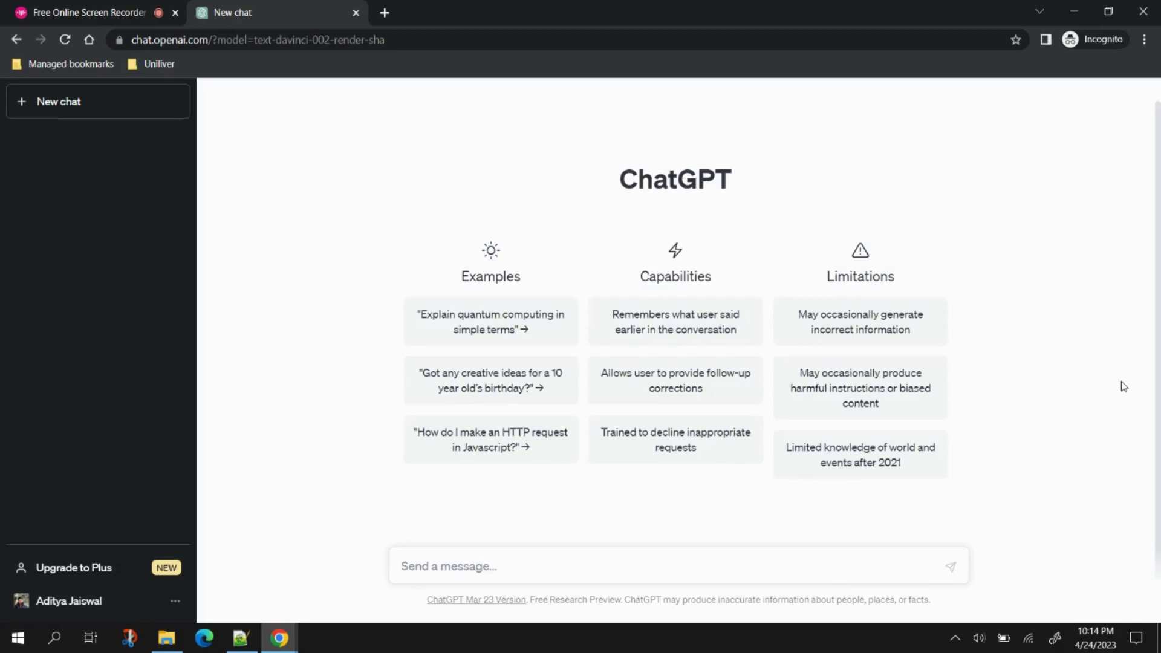
{"action": "type", "text": "jenkinsfile with steps git checkout"}
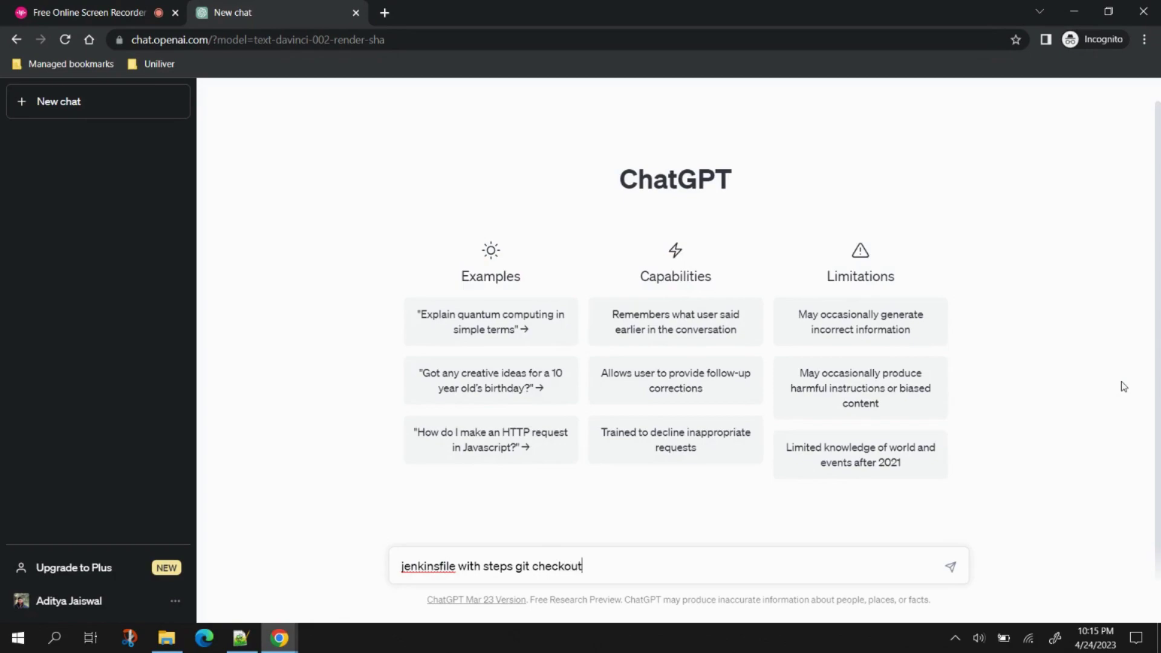
{"action": "type", "text": ", code compile, unit"}
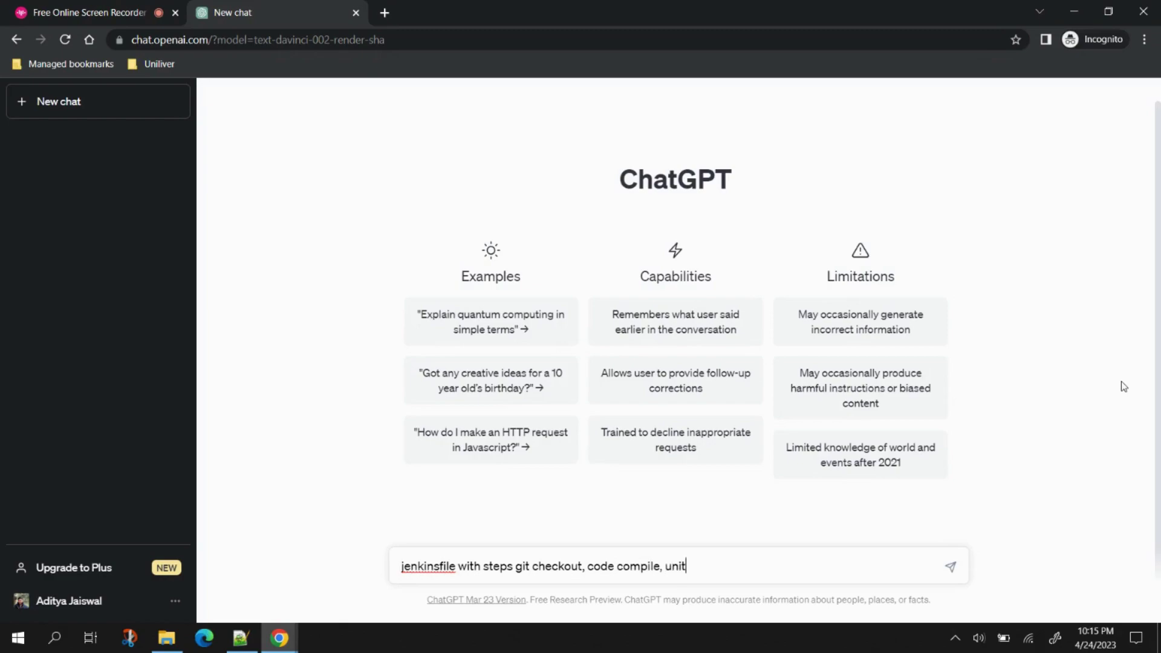
{"action": "type", "text": " y"}
{"action": "key", "text": "BackSpace"}
{"action": "type", "text": "tests, sonar analysis, trivy scan on filesystem, "}
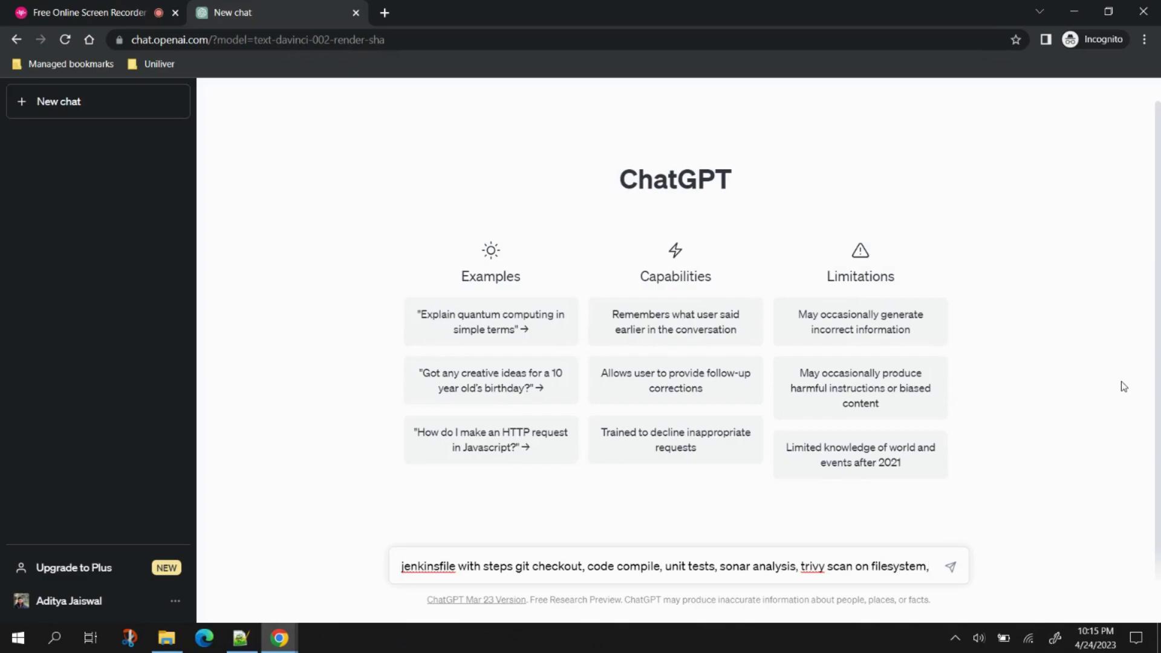
{"action": "type", "text": "code bui"}
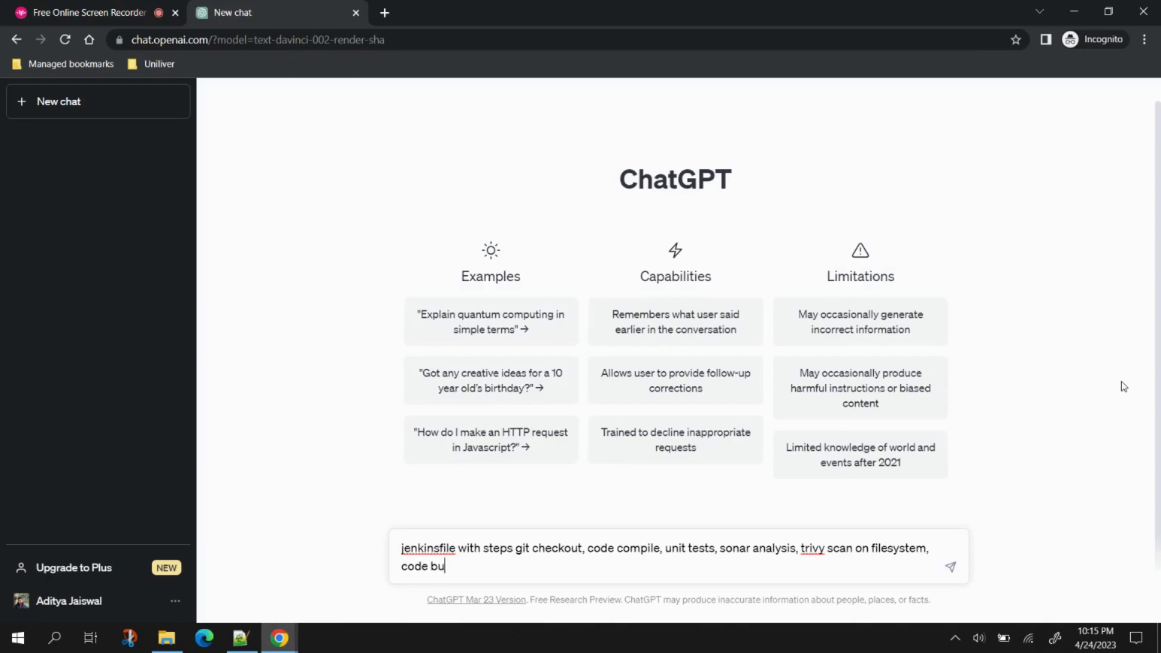
{"action": "key", "text": "BackSpace"}
{"action": "key", "text": "BackSpace"}
{"action": "key", "text": "BackSpace"}
{"action": "key", "text": "BackSpace"}
{"action": "key", "text": "BackSpace"}
{"action": "key", "text": "BackSpace"}
{"action": "key", "text": "BackSpace"}
{"action": "key", "text": "BackSpace"}
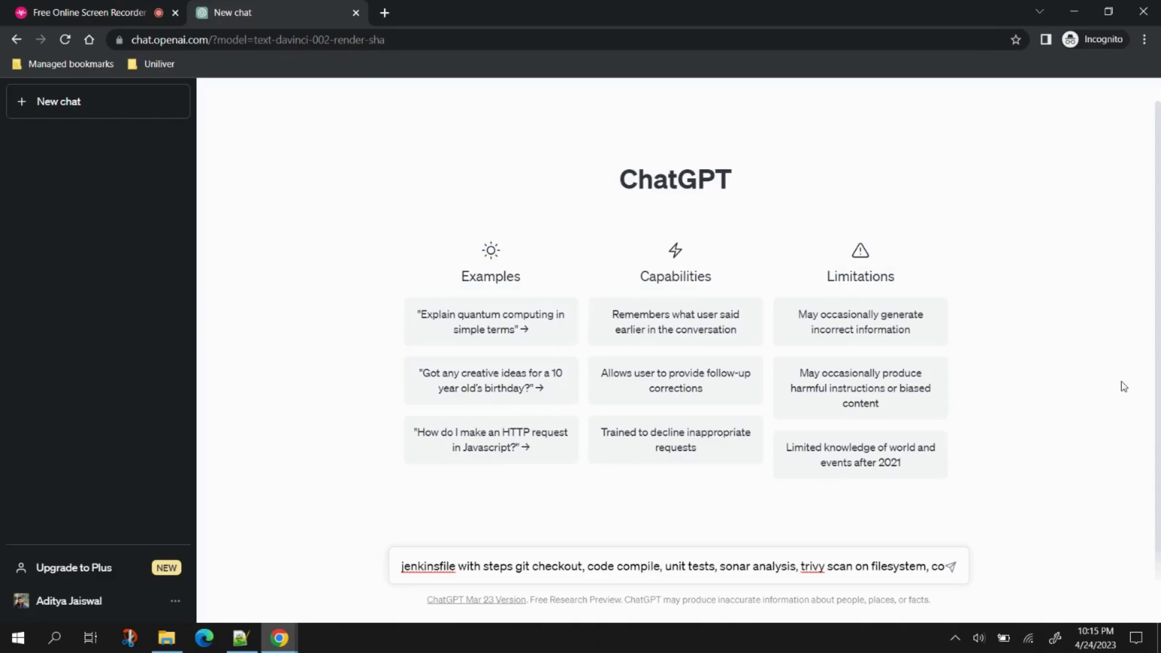
Complete the prompt with "maven build, docker build and push image, deploy to kubernetes, tools section for jdk and maven" and send it
{"action": "type", "text": "mave"}
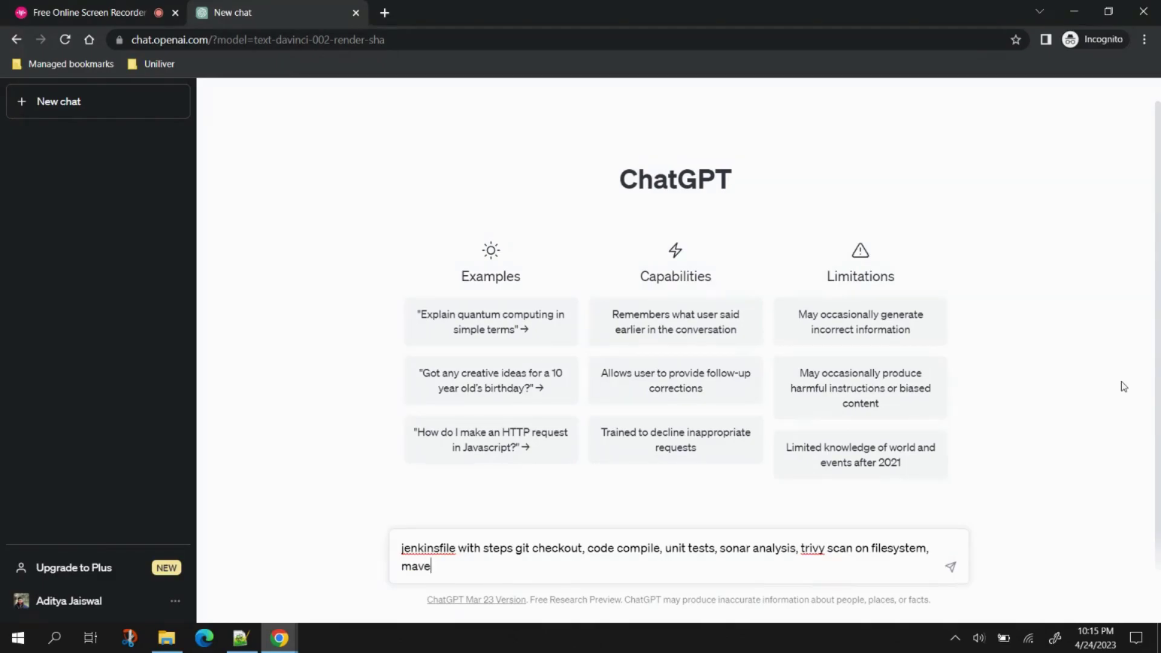
{"action": "type", "text": "n build, docker build ad"}
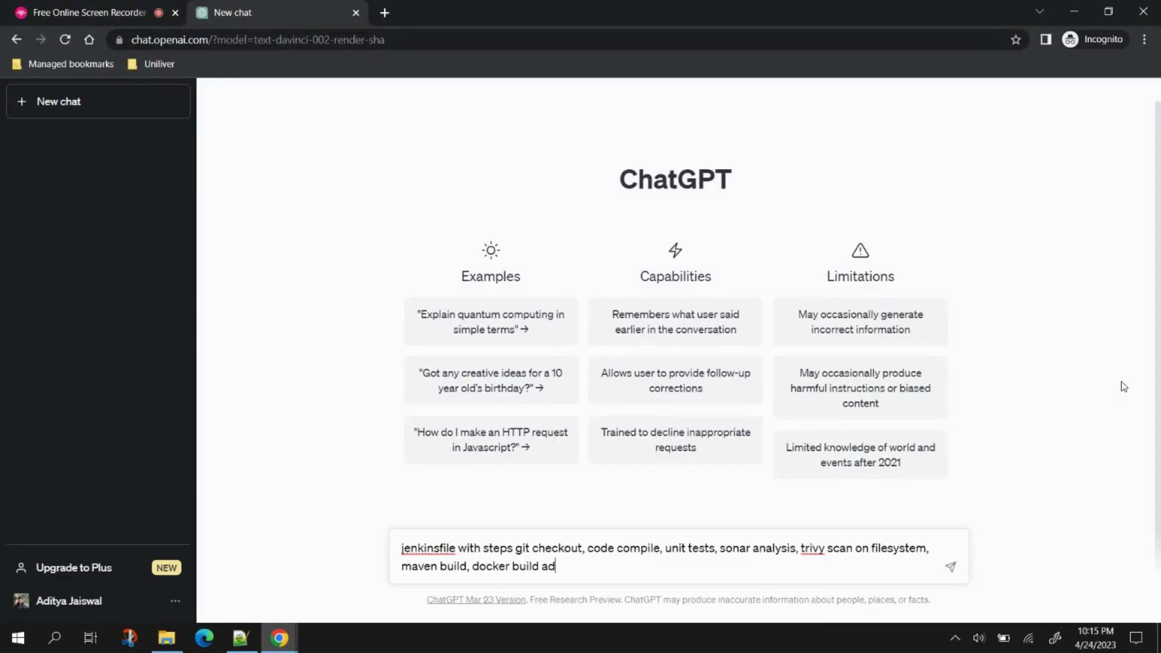
{"action": "key", "text": "BackSpace"}
{"action": "type", "text": "nd push image, "}
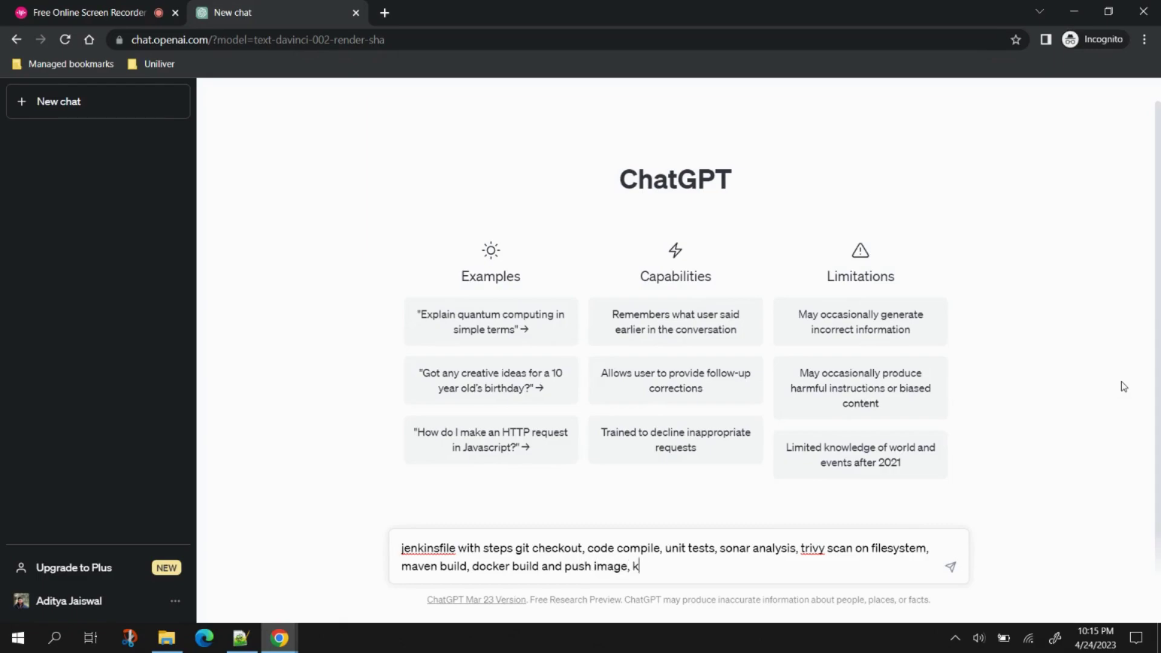
{"action": "type", "text": "deploy to kubernetes,"}
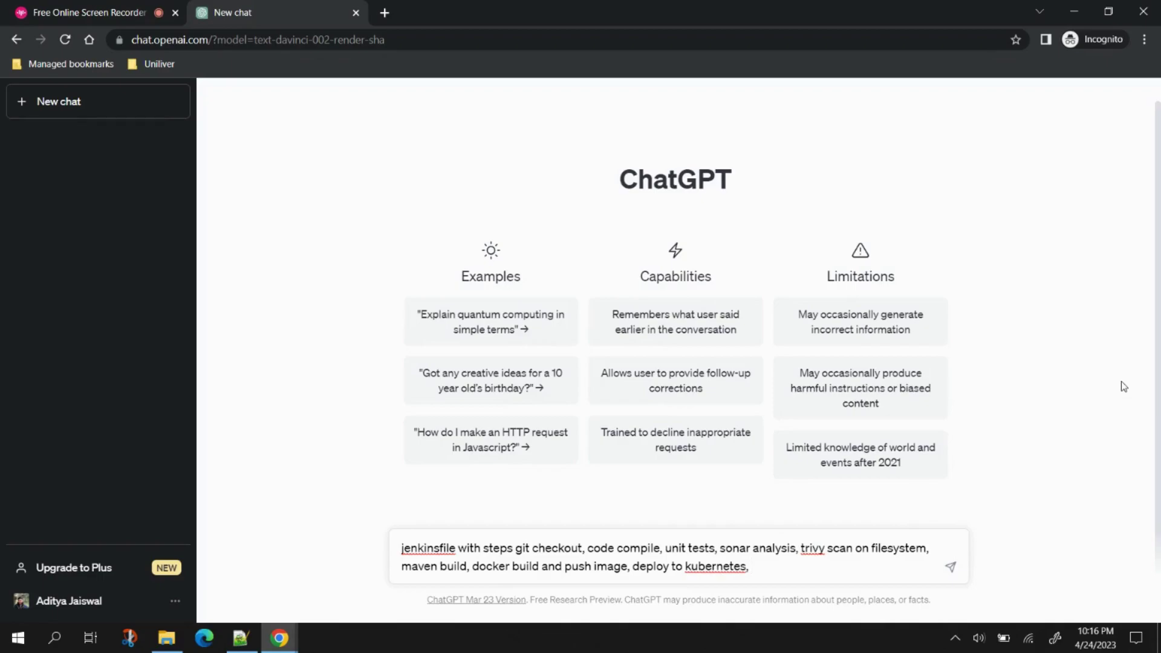
{"action": "type", "text": " tools section for jd"}
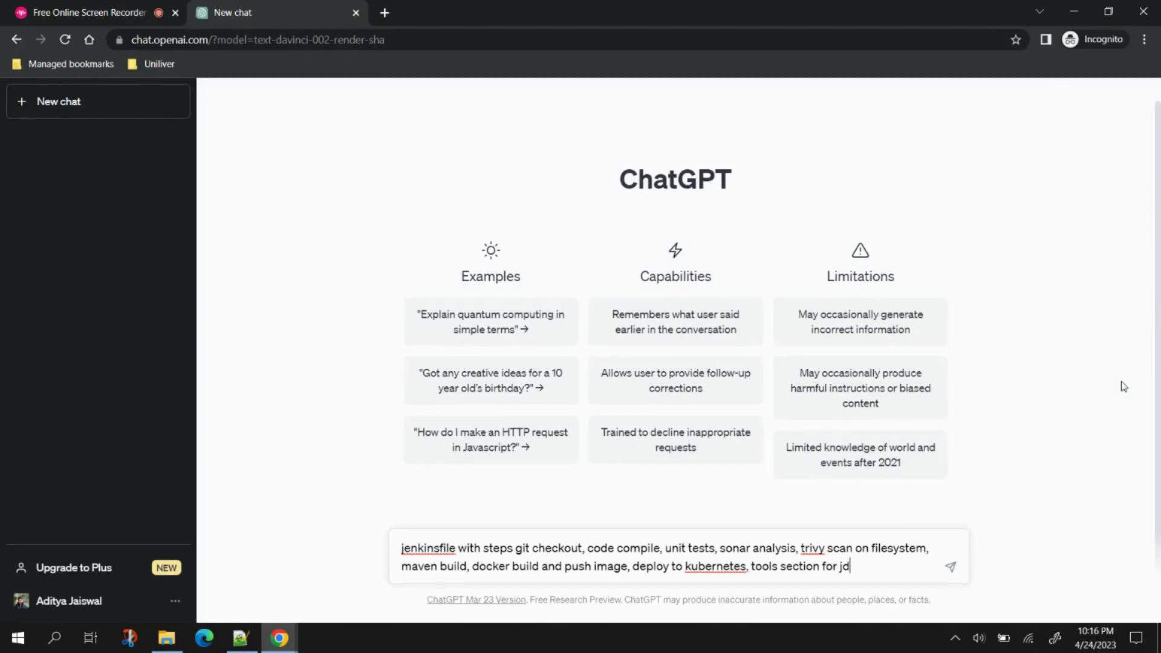
{"action": "type", "text": "k and maven"}
{"action": "key", "text": "Return"}
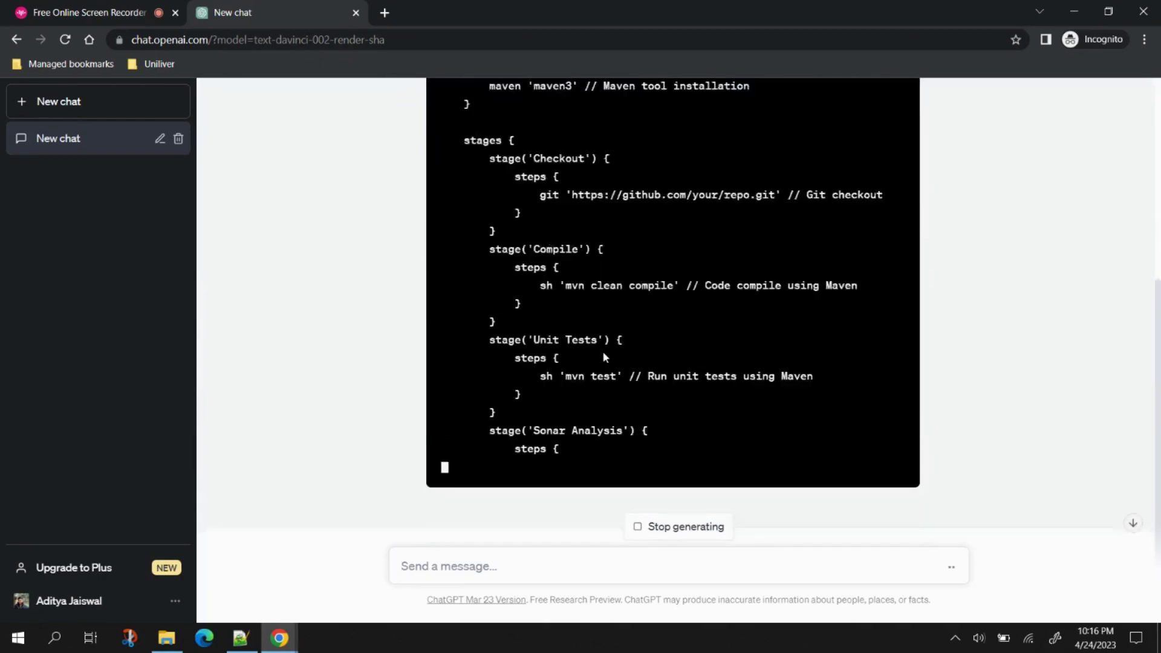
Examine the tools section of the generated Jenkinsfile, including its JDK and Maven entries
{"action": "scroll", "coordinate": [602, 351], "scroll_direction": "up", "scroll_amount": 5}
{"action": "scroll", "coordinate": [603, 357], "scroll_direction": "down", "scroll_amount": 2}
{"action": "left_click_drag", "start_coordinate": [463, 185], "coordinate": [484, 244]}
{"action": "left_click", "coordinate": [484, 244]}
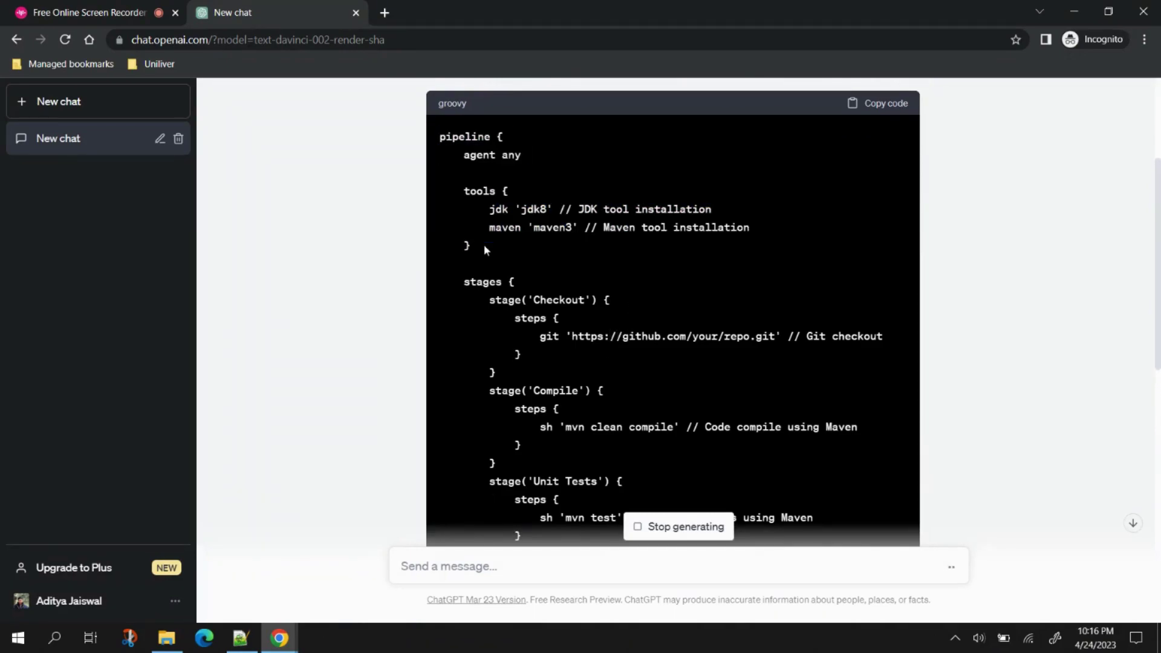
{"action": "double_click", "coordinate": [496, 208]}
{"action": "left_click_drag", "start_coordinate": [526, 211], "coordinate": [546, 210]}
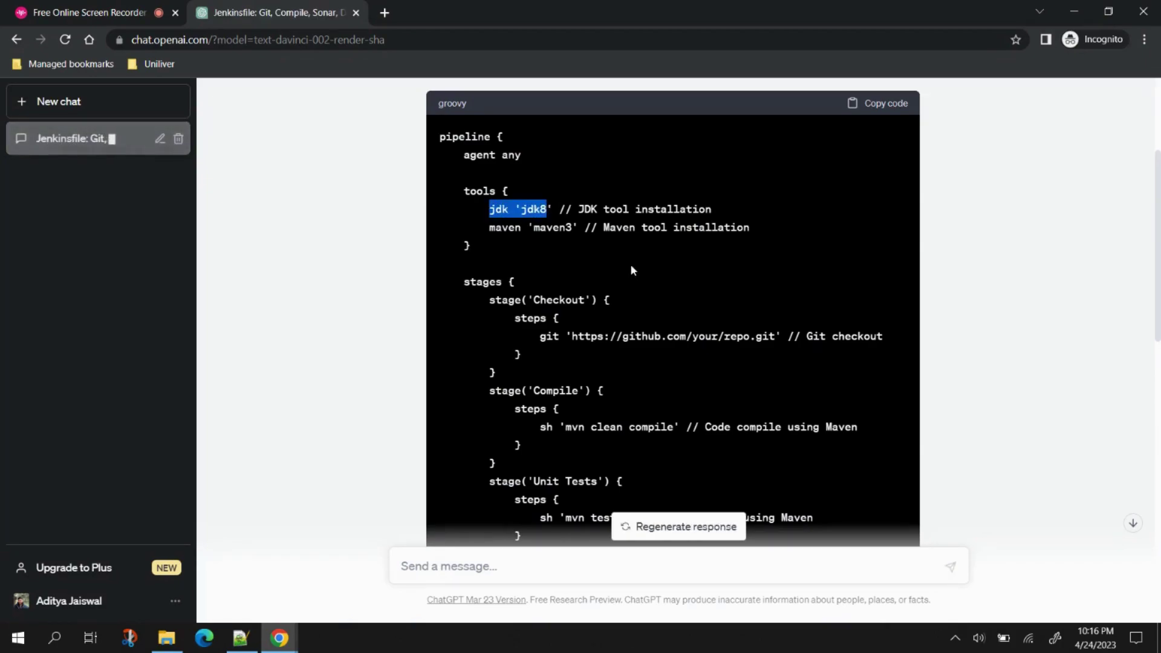
{"action": "left_click", "coordinate": [584, 266]}
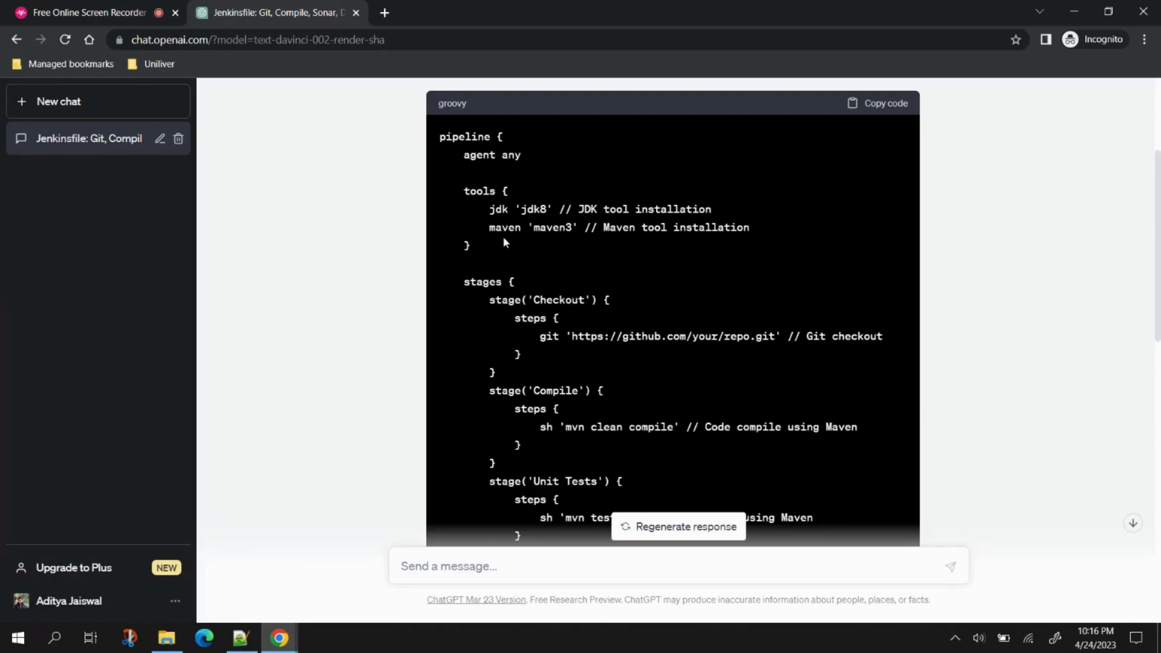
{"action": "left_click_drag", "start_coordinate": [490, 228], "coordinate": [568, 242]}
{"action": "left_click", "coordinate": [505, 212]}
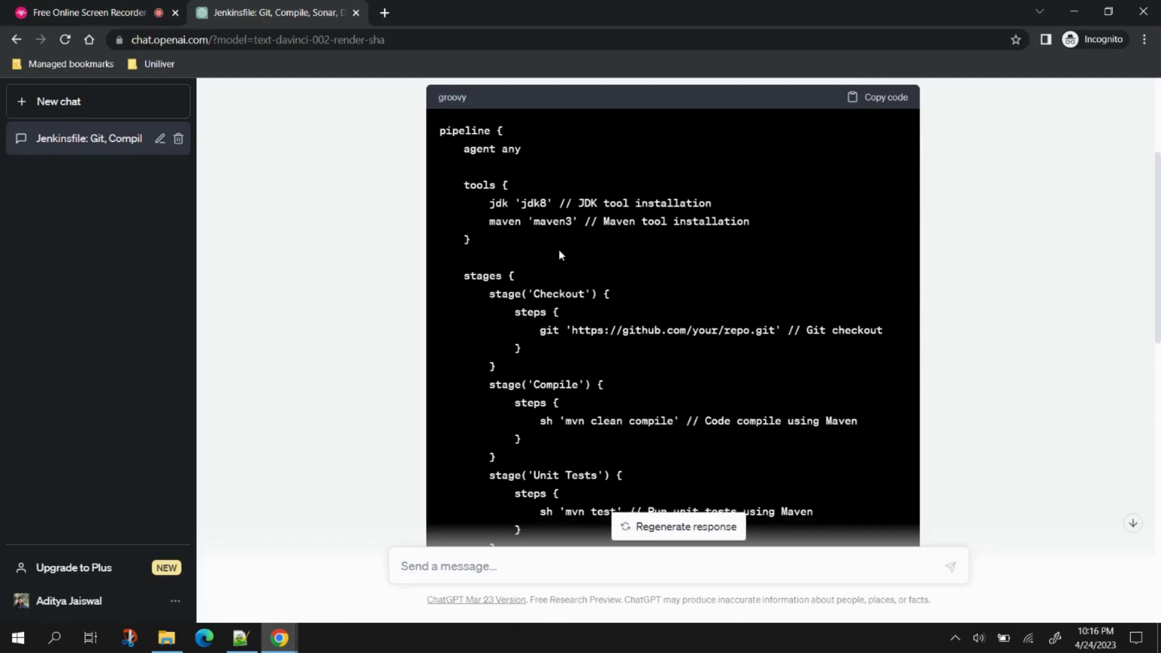
Review the checkout, compile, unit test and Sonar Analysis stages of the generated Jenkinsfile, including the SonarQube environment name
{"action": "scroll", "coordinate": [559, 249], "scroll_direction": "down", "scroll_amount": 2}
{"action": "left_click_drag", "start_coordinate": [546, 185], "coordinate": [845, 189]}
{"action": "scroll", "coordinate": [789, 216], "scroll_direction": "down", "scroll_amount": 1}
{"action": "left_click", "coordinate": [632, 226]}
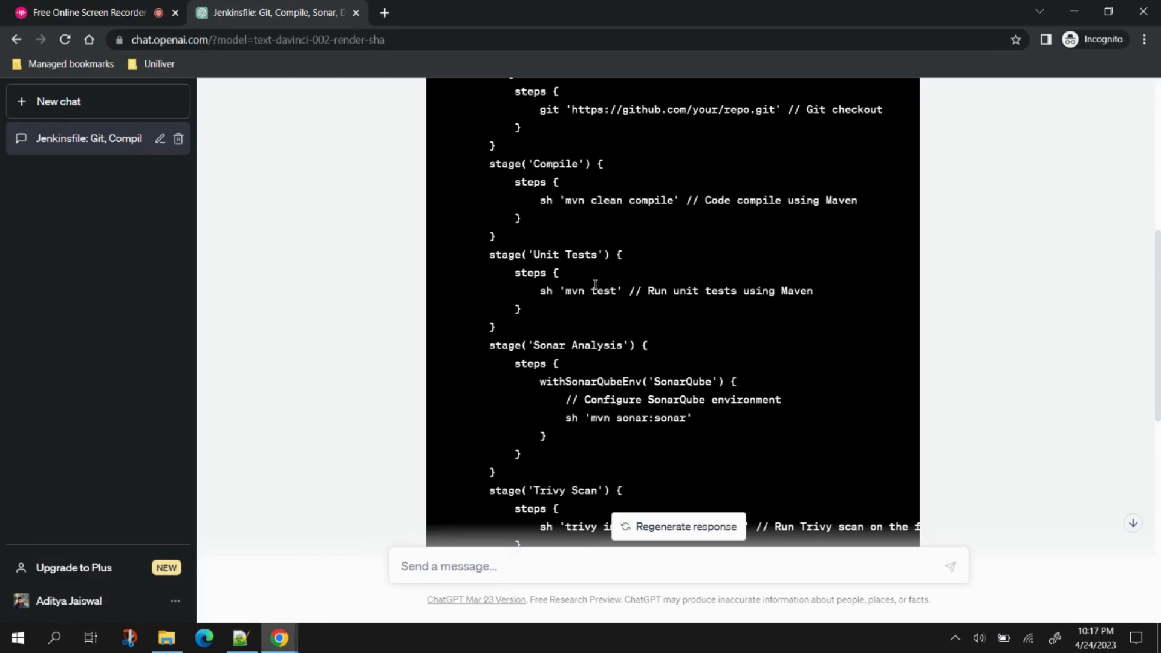
{"action": "scroll", "coordinate": [595, 284], "scroll_direction": "down", "scroll_amount": 2}
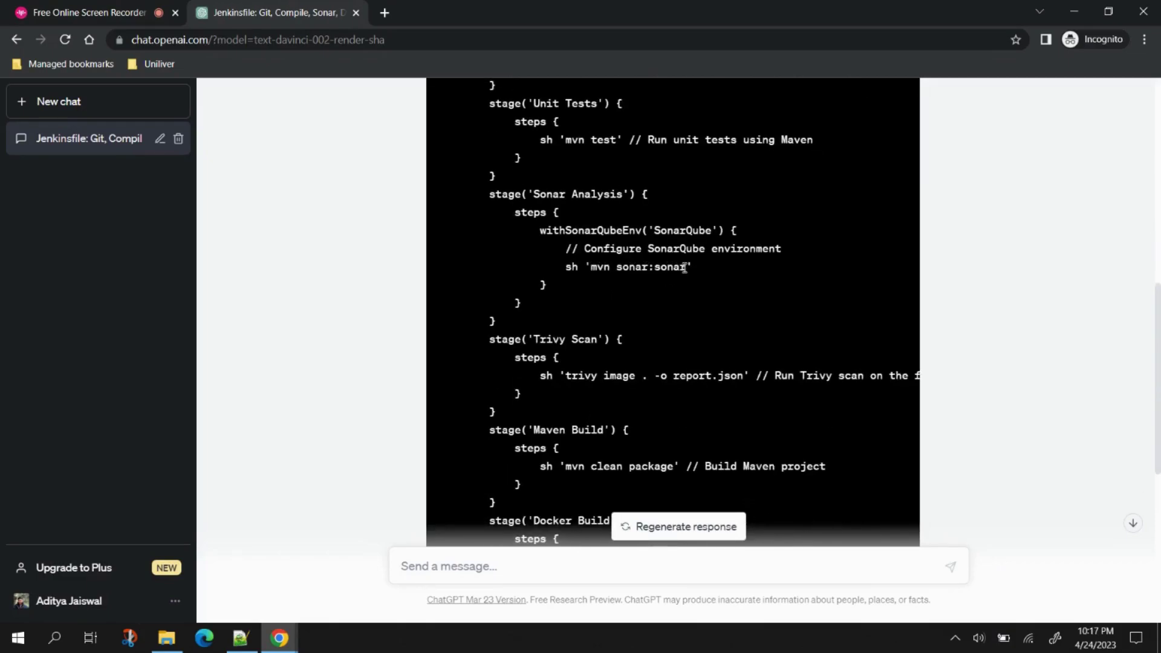
{"action": "left_click_drag", "start_coordinate": [539, 232], "coordinate": [695, 267]}
{"action": "left_click_drag", "start_coordinate": [659, 230], "coordinate": [706, 236]}
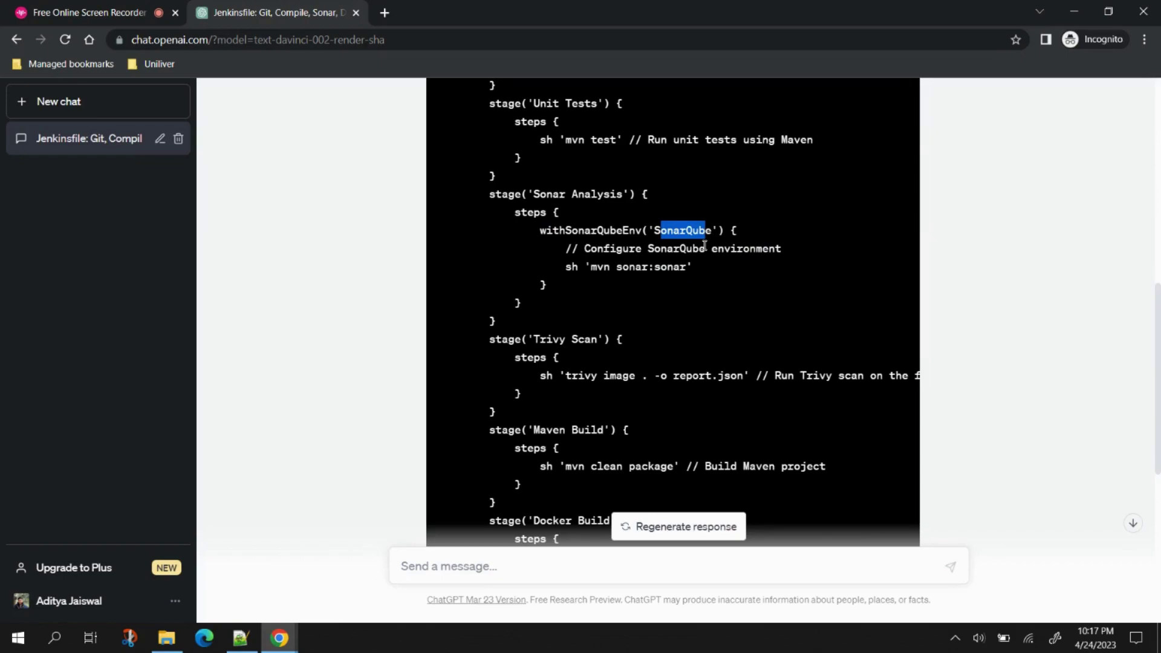
{"action": "left_click", "coordinate": [702, 245]}
{"action": "scroll", "coordinate": [711, 288], "scroll_direction": "down", "scroll_amount": 1}
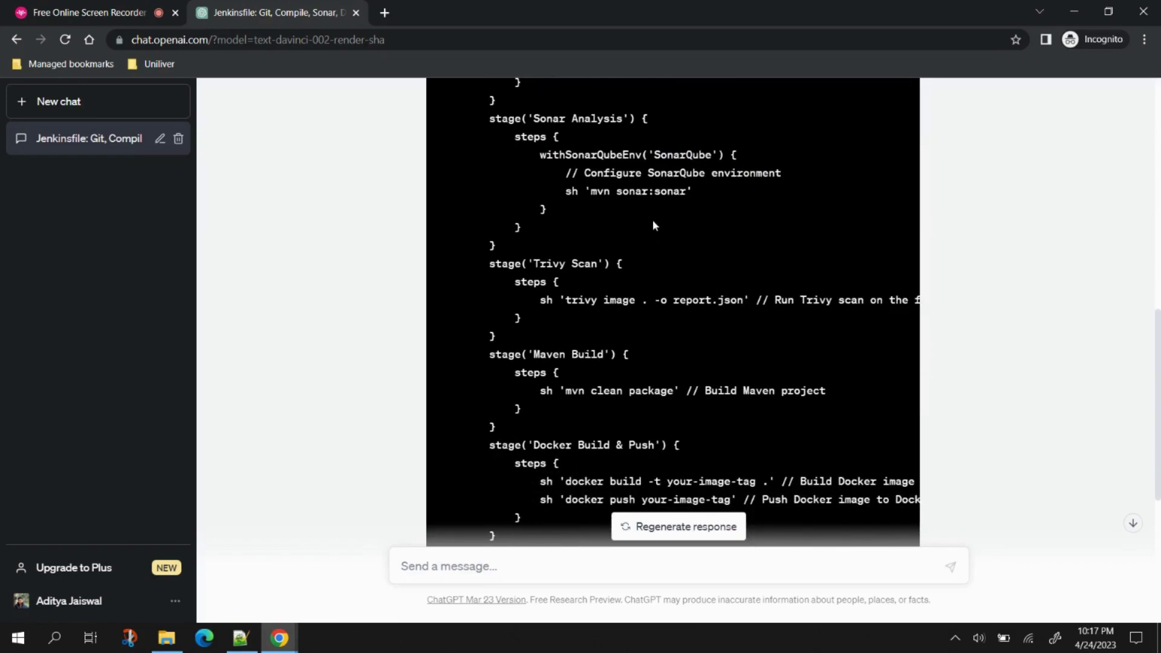
{"action": "left_click_drag", "start_coordinate": [660, 153], "coordinate": [691, 155]}
{"action": "left_click", "coordinate": [653, 189]}
{"action": "scroll", "coordinate": [605, 199], "scroll_direction": "down", "scroll_amount": 1}
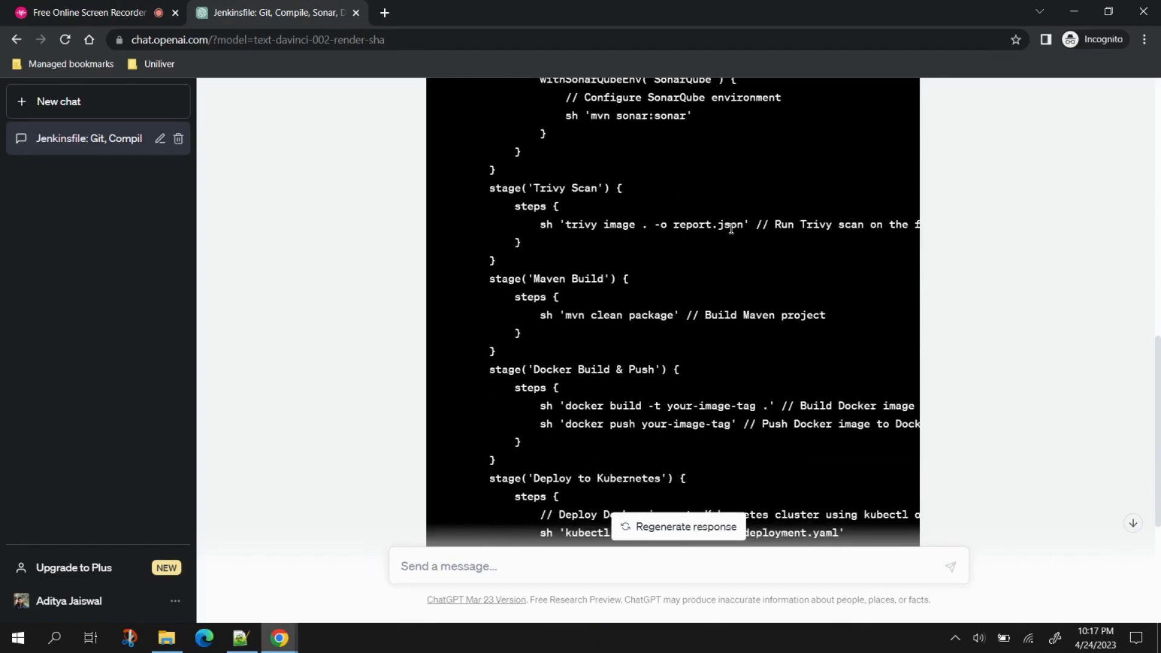
Review the Trivy, Maven, Docker and Kubernetes stages of the generated Jenkinsfile, including the kubectl deployment command and closing note
{"action": "scroll", "coordinate": [804, 229], "scroll_direction": "down", "scroll_amount": 2}
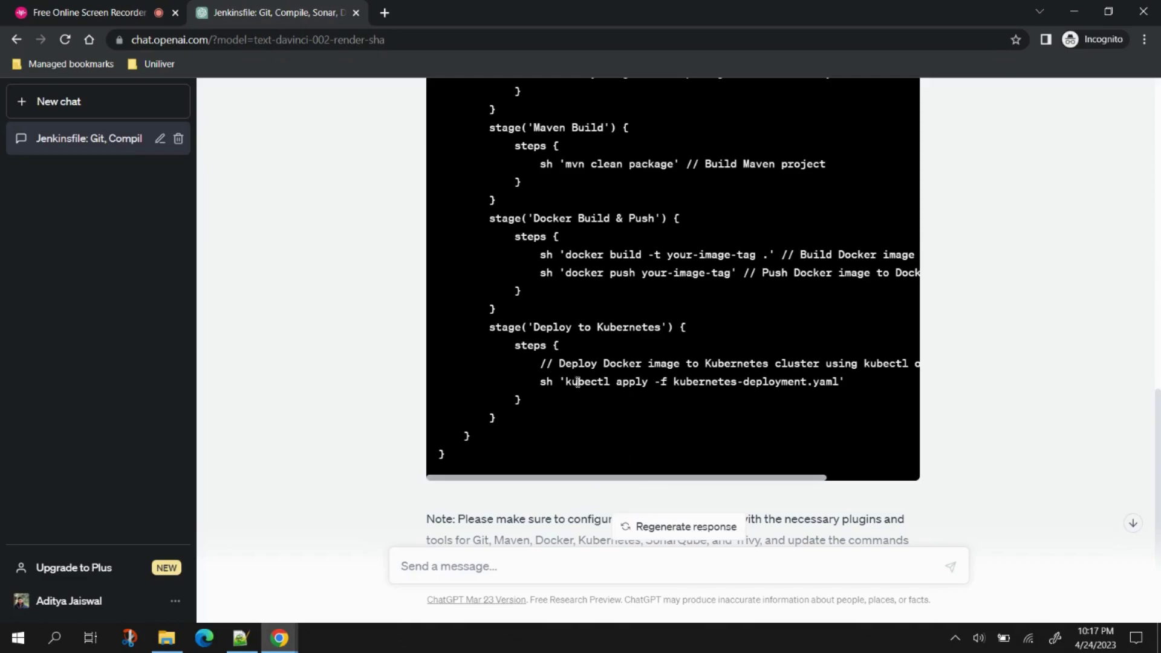
{"action": "left_click_drag", "start_coordinate": [567, 383], "coordinate": [837, 385]}
{"action": "scroll", "coordinate": [720, 415], "scroll_direction": "up", "scroll_amount": 15}
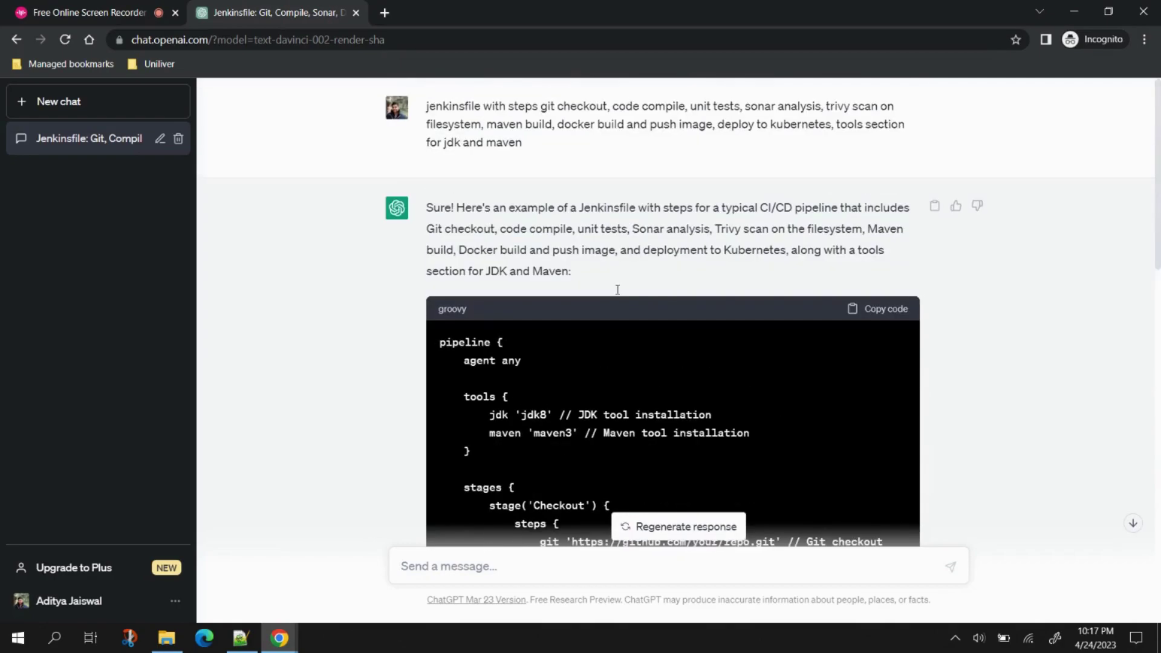
{"action": "scroll", "coordinate": [616, 293], "scroll_direction": "down", "scroll_amount": 5}
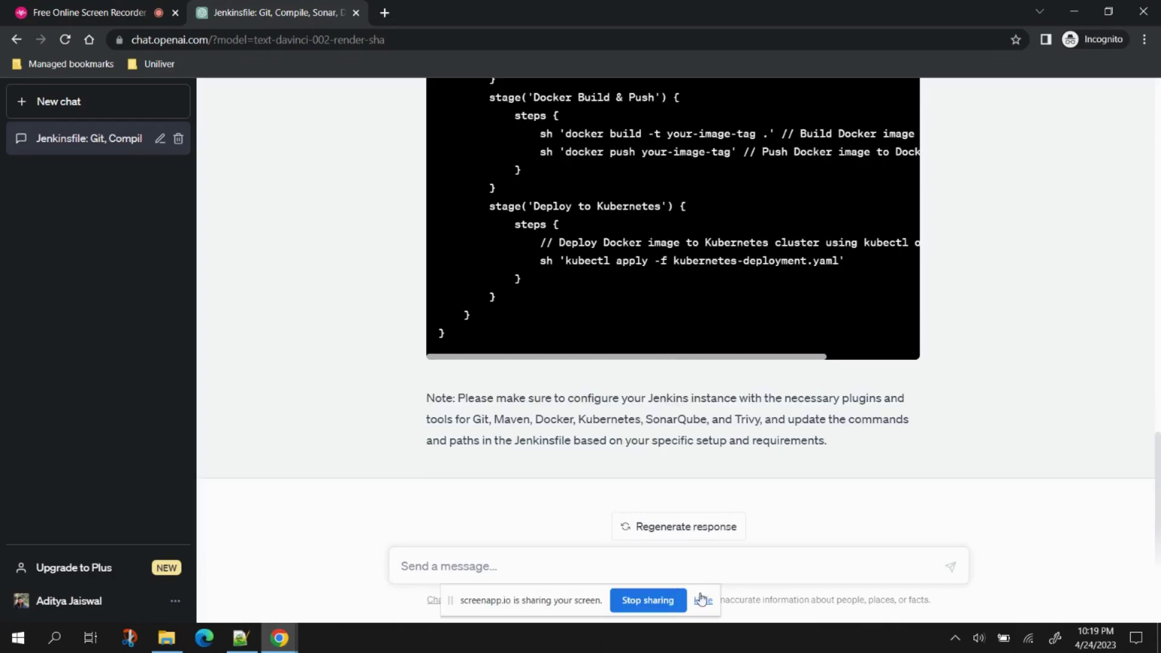
{"action": "left_click", "coordinate": [706, 596]}
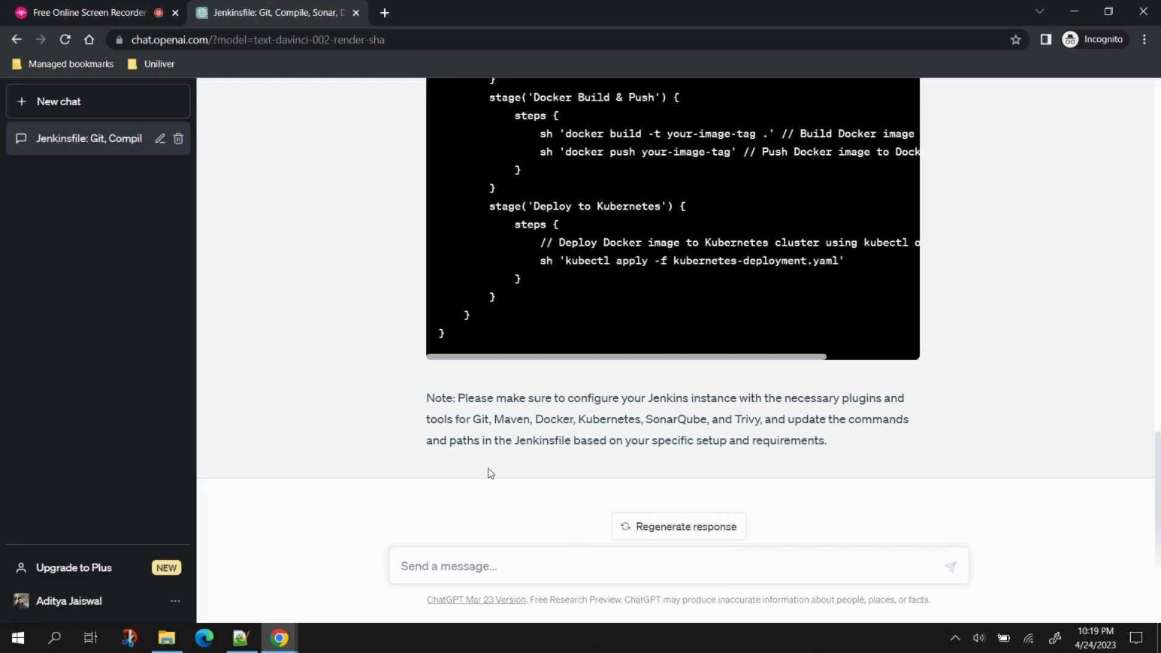
Switch to Notepad++ and copy the entire Jenkins pipeline from the "new 2" file
{"action": "left_click", "coordinate": [241, 638]}
{"action": "left_click", "coordinate": [387, 62]}
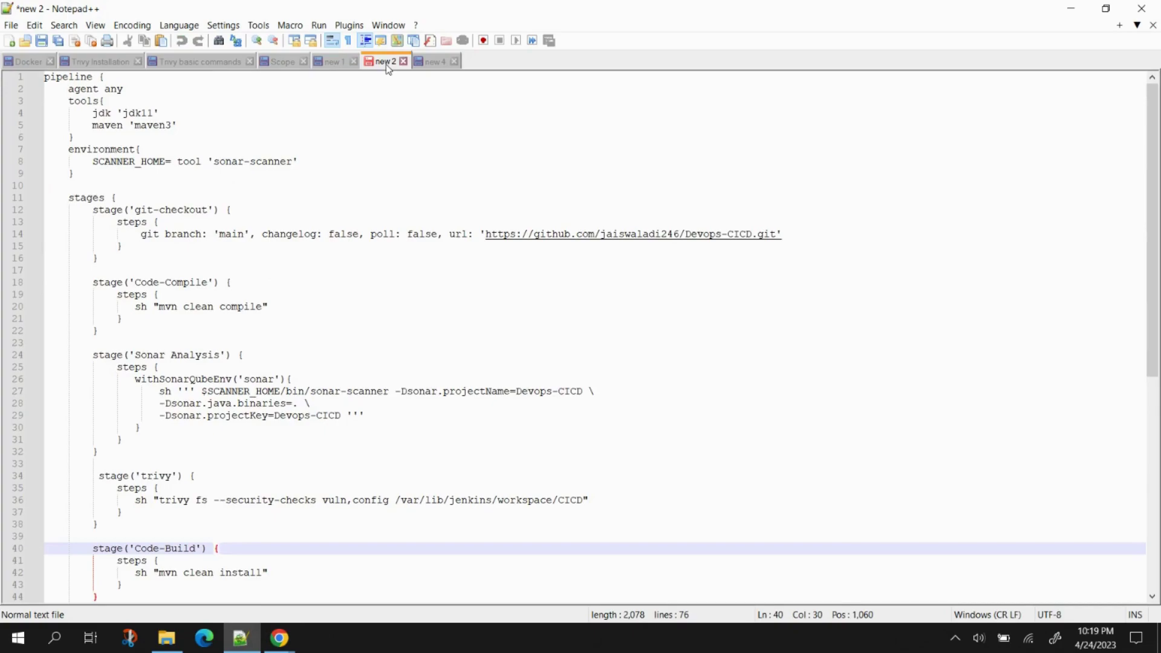
{"action": "left_click", "coordinate": [436, 299]}
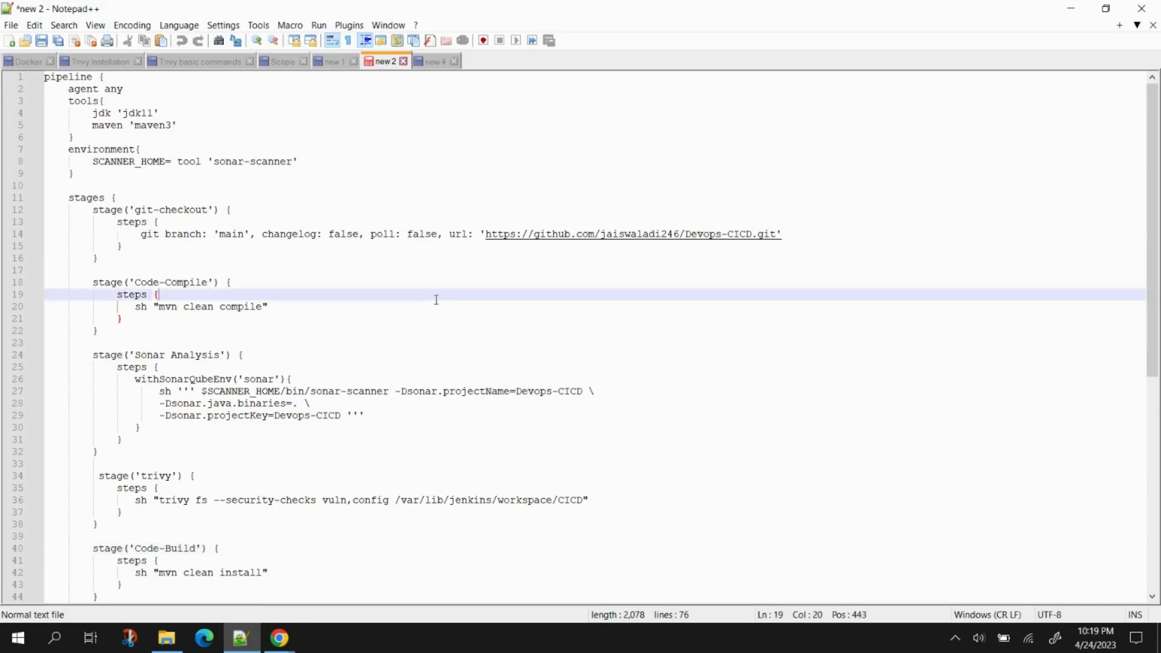
{"action": "key", "text": "ctrl+a"}
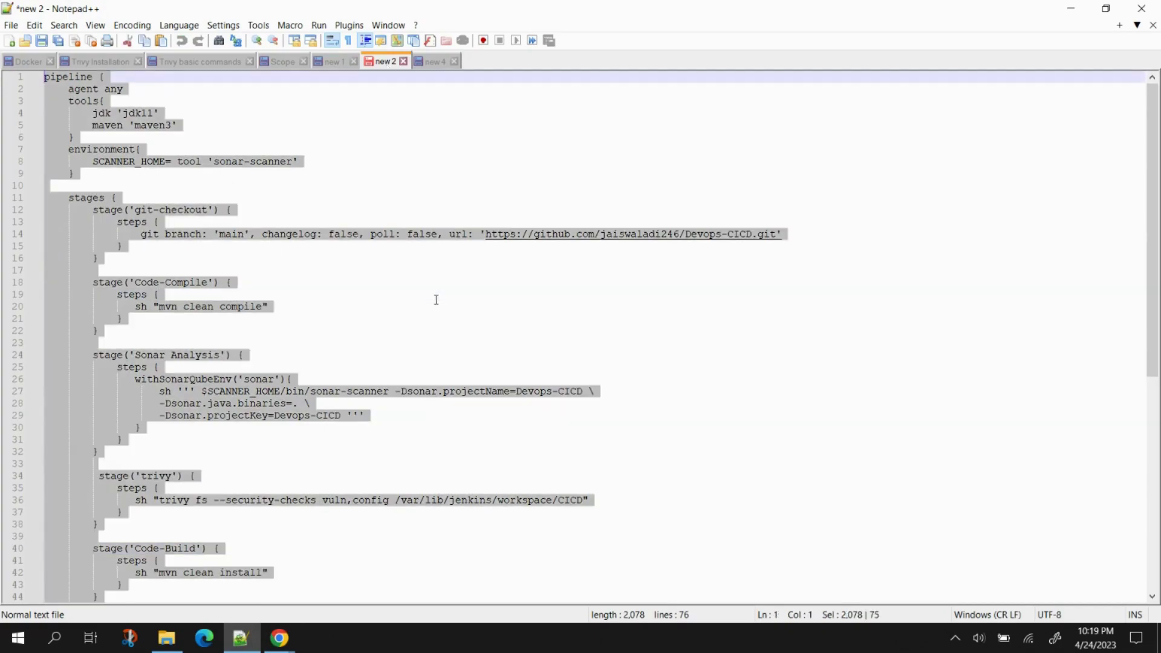
{"action": "right_click", "coordinate": [65, 249]}
{"action": "left_click", "coordinate": [85, 270]}
Switch back to ChatGPT in Chrome and send "convert below jenkinsfile to gitlab cicd yaml" followed by the copied pipeline
{"action": "left_click", "coordinate": [279, 638]}
{"action": "left_click", "coordinate": [236, 591]}
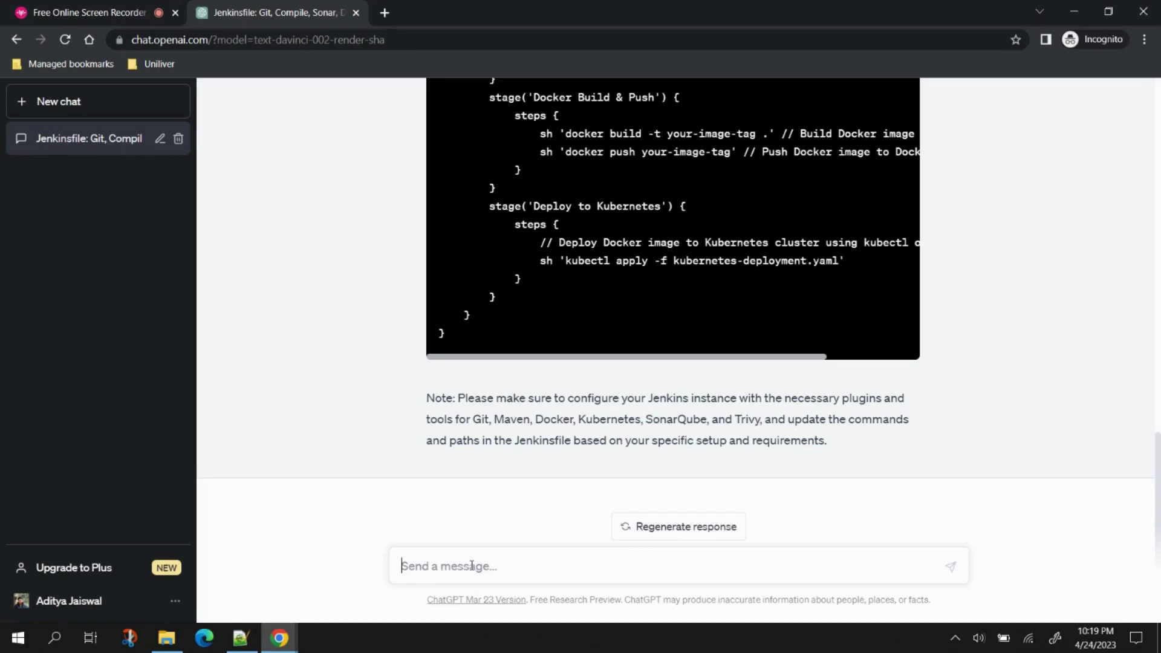
{"action": "type", "text": "c"}
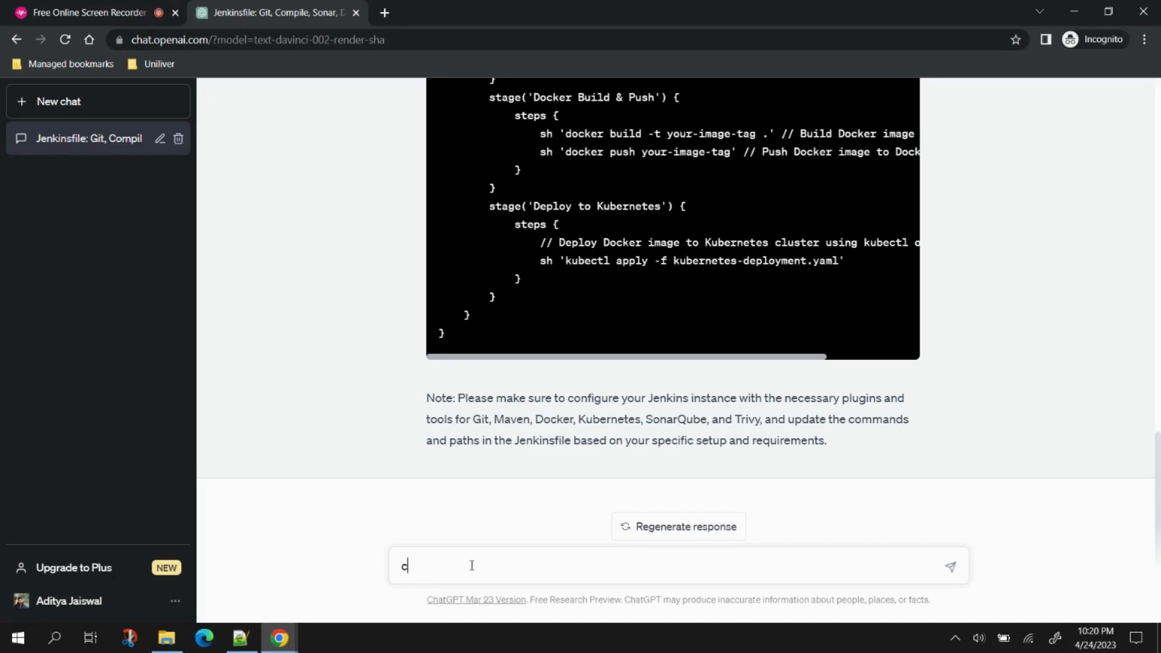
{"action": "type", "text": "onvert below jenkinsfile "}
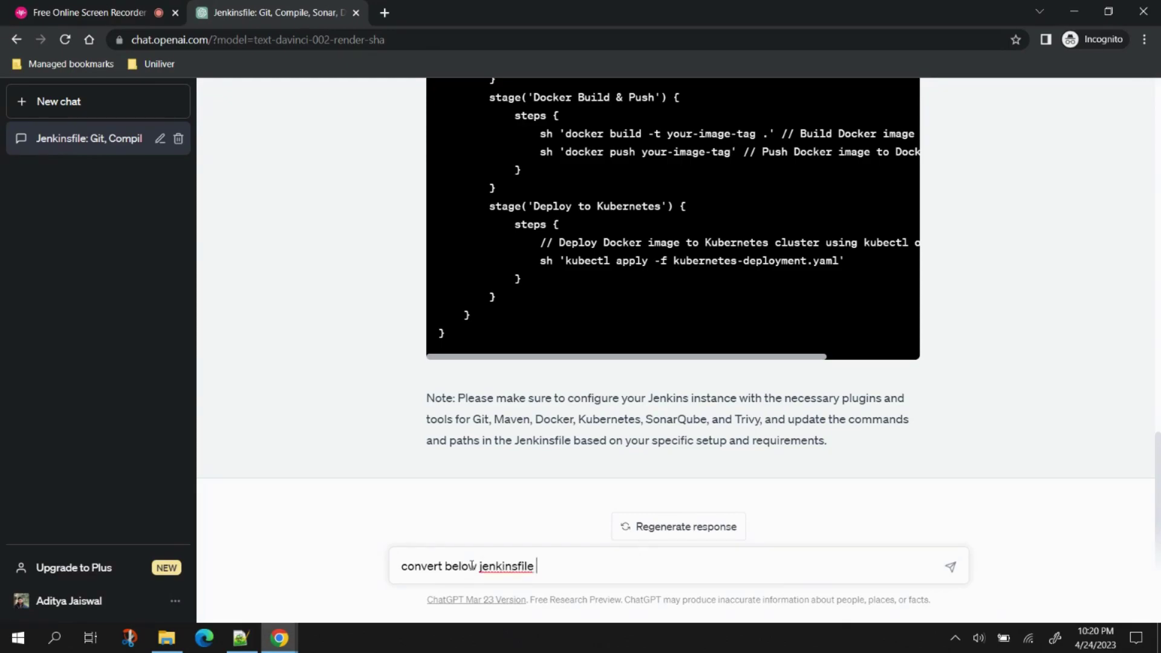
{"action": "type", "text": "to gitlab cicd yaml"}
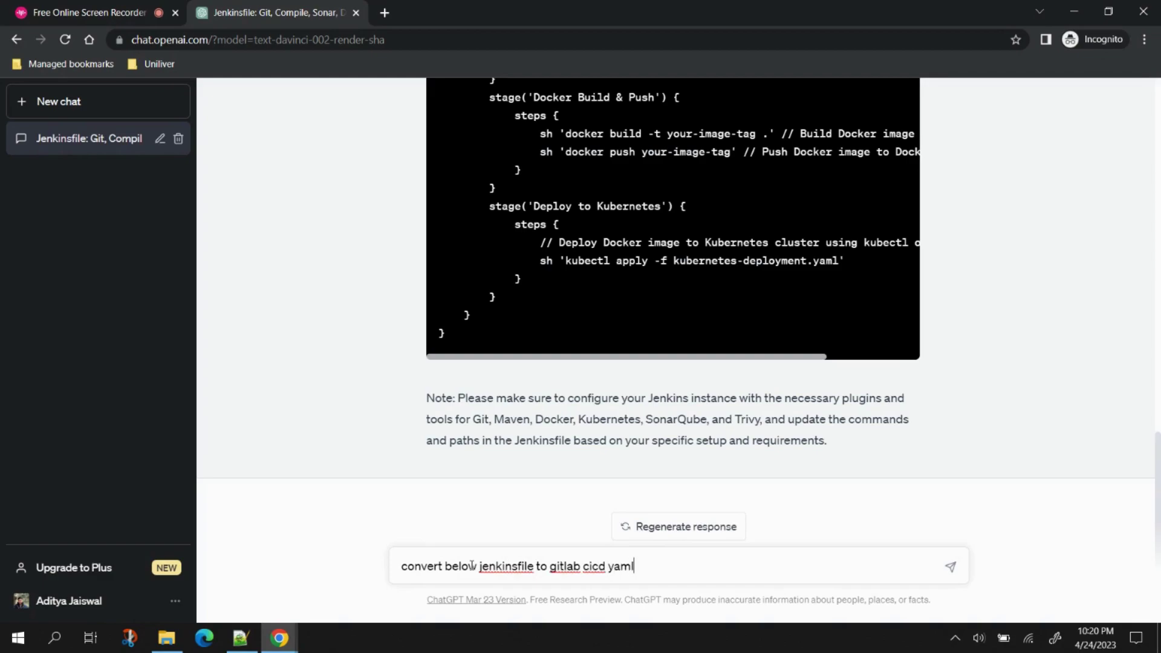
{"action": "key", "text": "shift+Return"}
{"action": "key", "text": "shift+Return"}
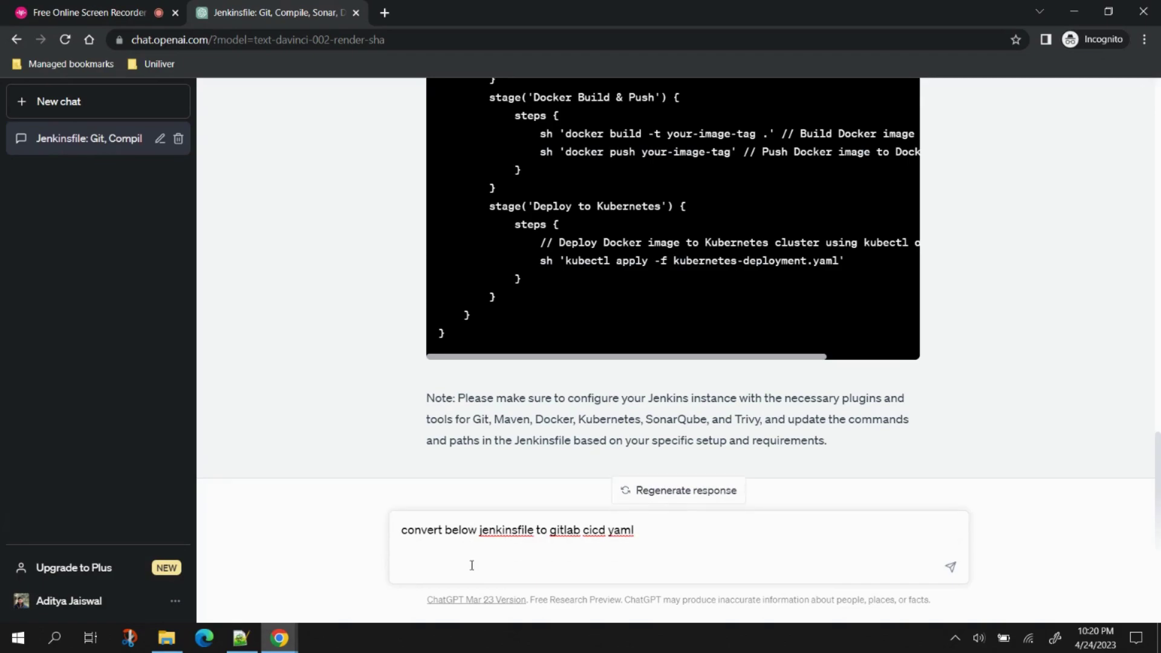
{"action": "key", "text": "ctrl+v"}
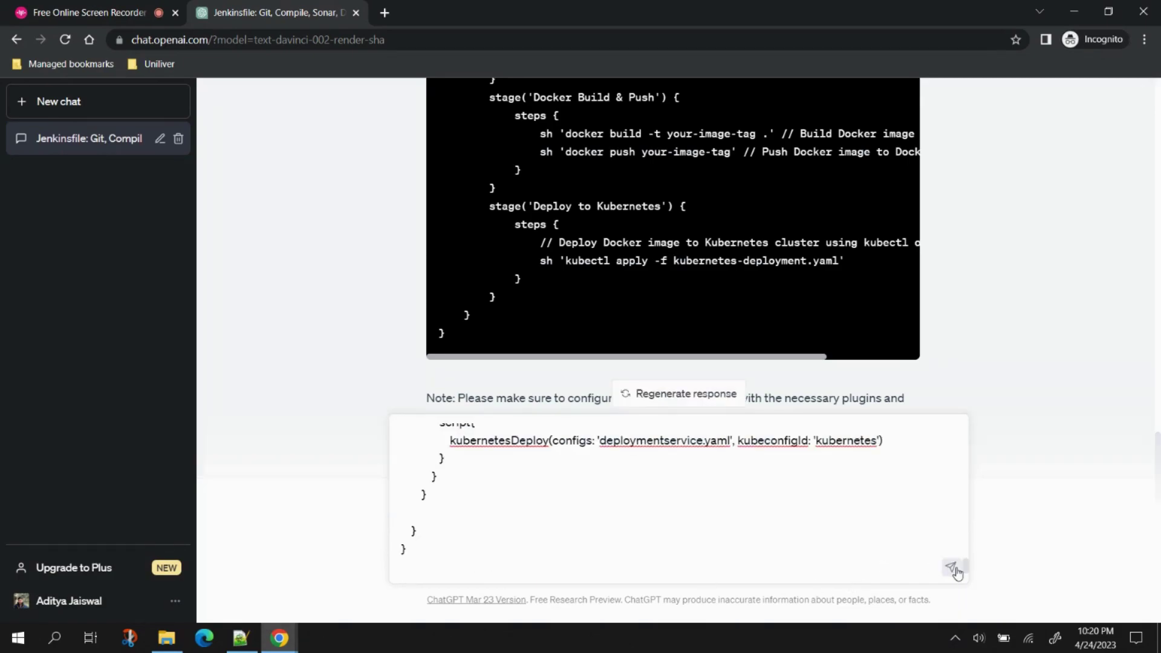
{"action": "left_click", "coordinate": [951, 566]}
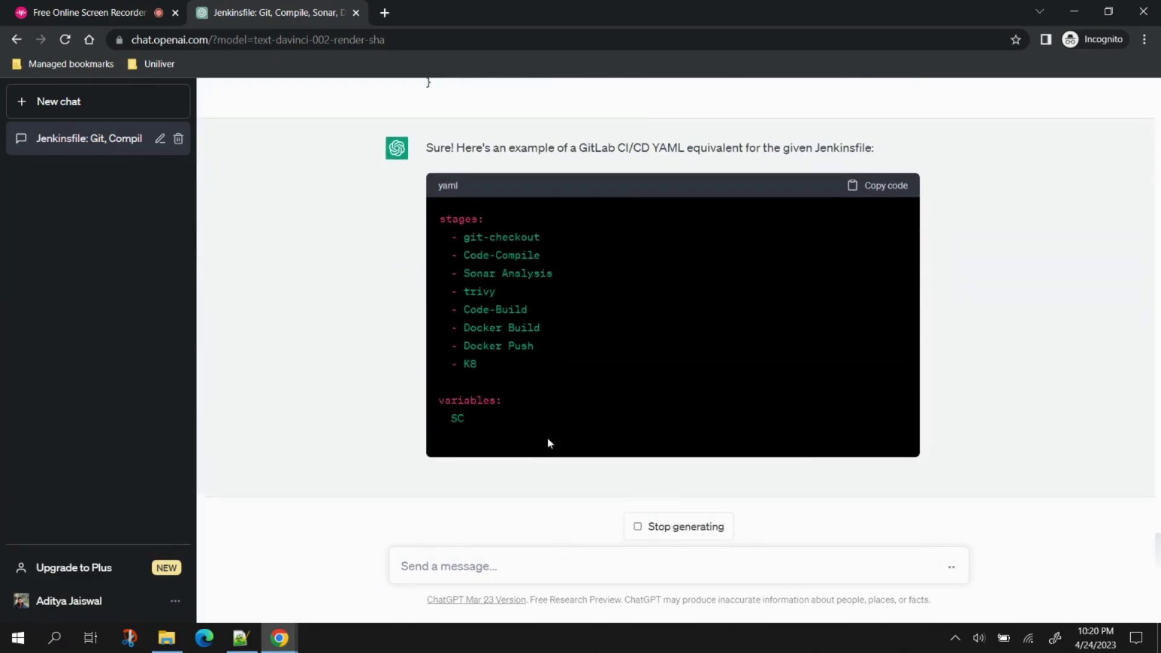
Review the stages list, variables, before_script and git-checkout sections of the generated GitLab CI/CD YAML
{"action": "scroll", "coordinate": [554, 430], "scroll_direction": "up", "scroll_amount": 1}
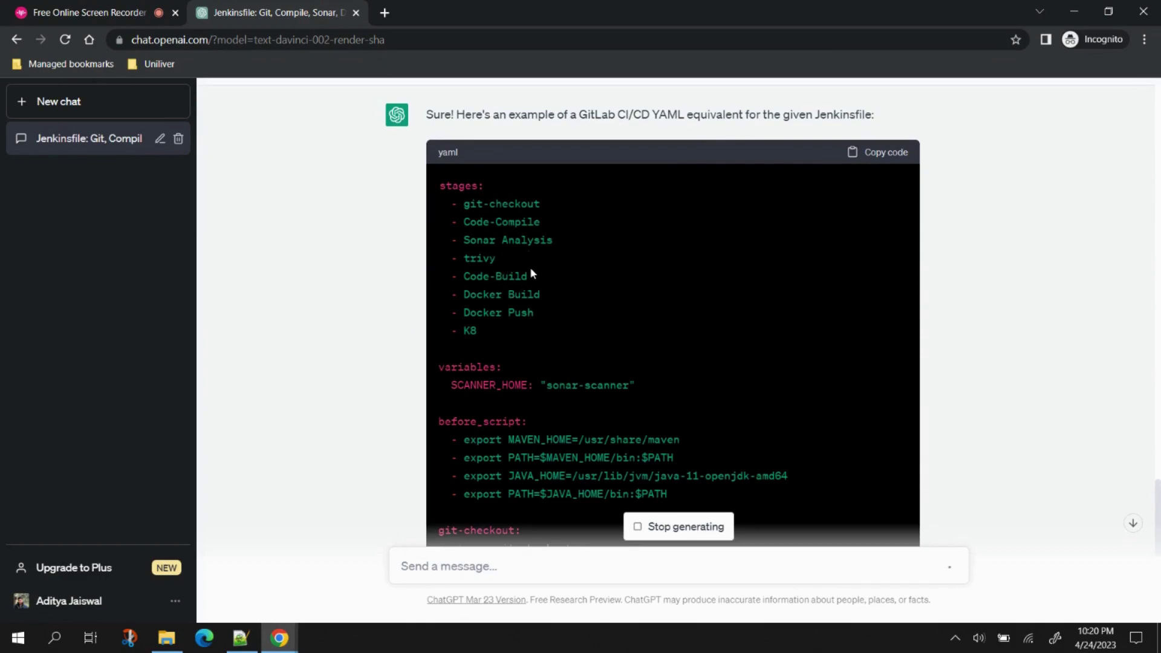
{"action": "scroll", "coordinate": [540, 320], "scroll_direction": "down", "scroll_amount": 3}
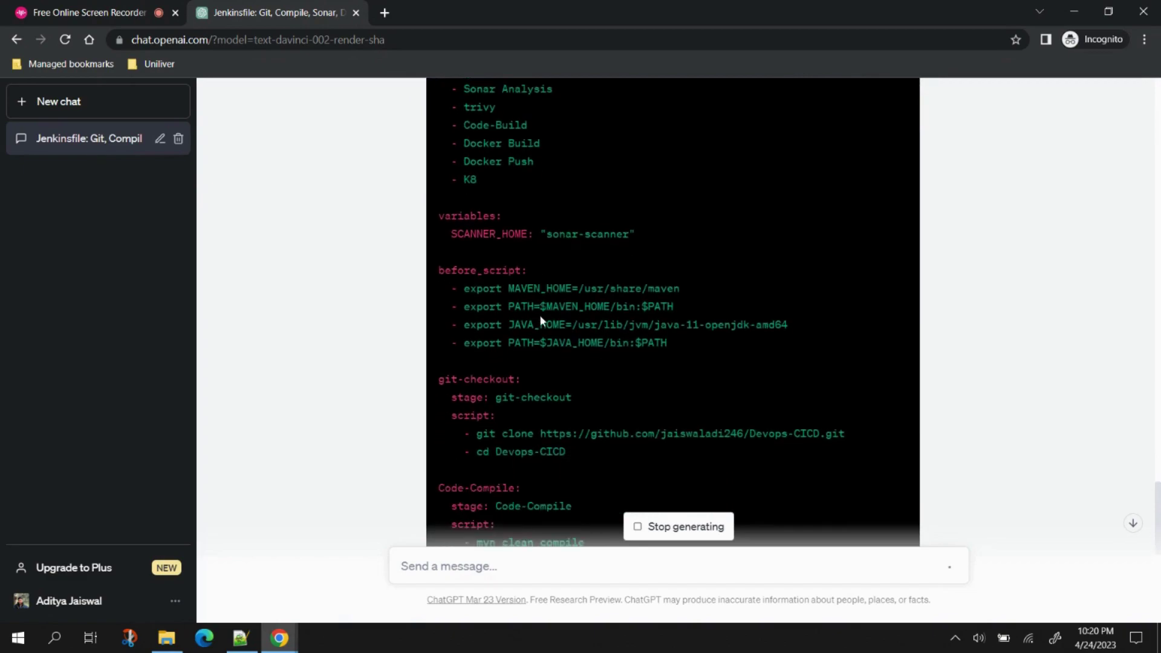
{"action": "scroll", "coordinate": [540, 320], "scroll_direction": "up", "scroll_amount": 3}
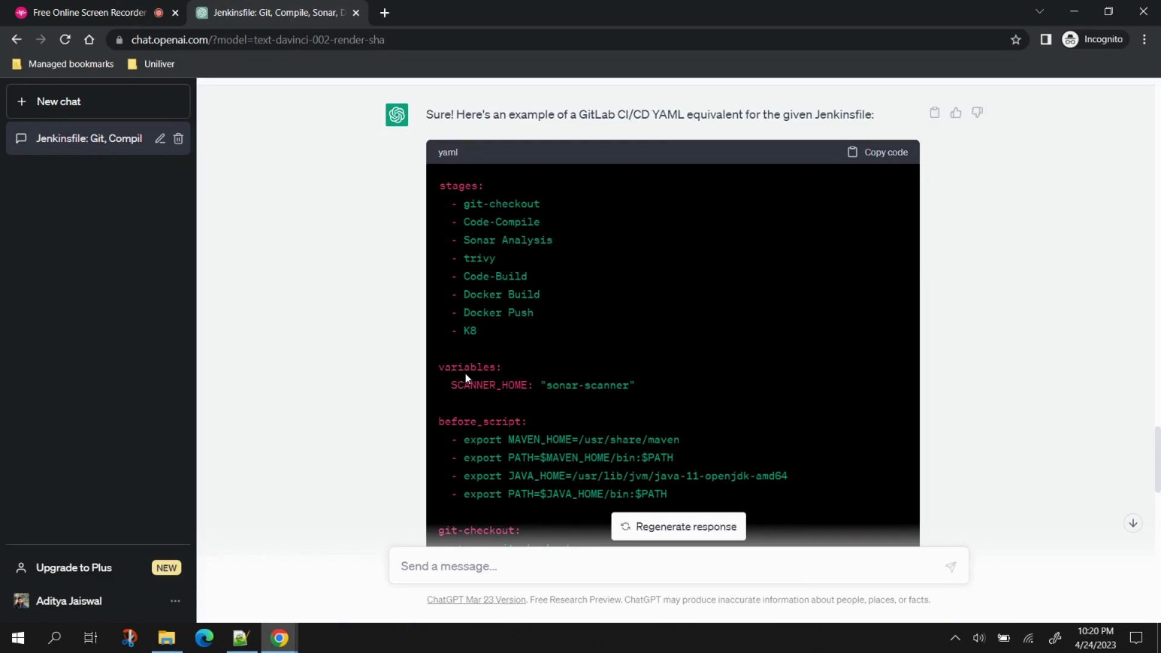
{"action": "scroll", "coordinate": [572, 372], "scroll_direction": "down", "scroll_amount": 3}
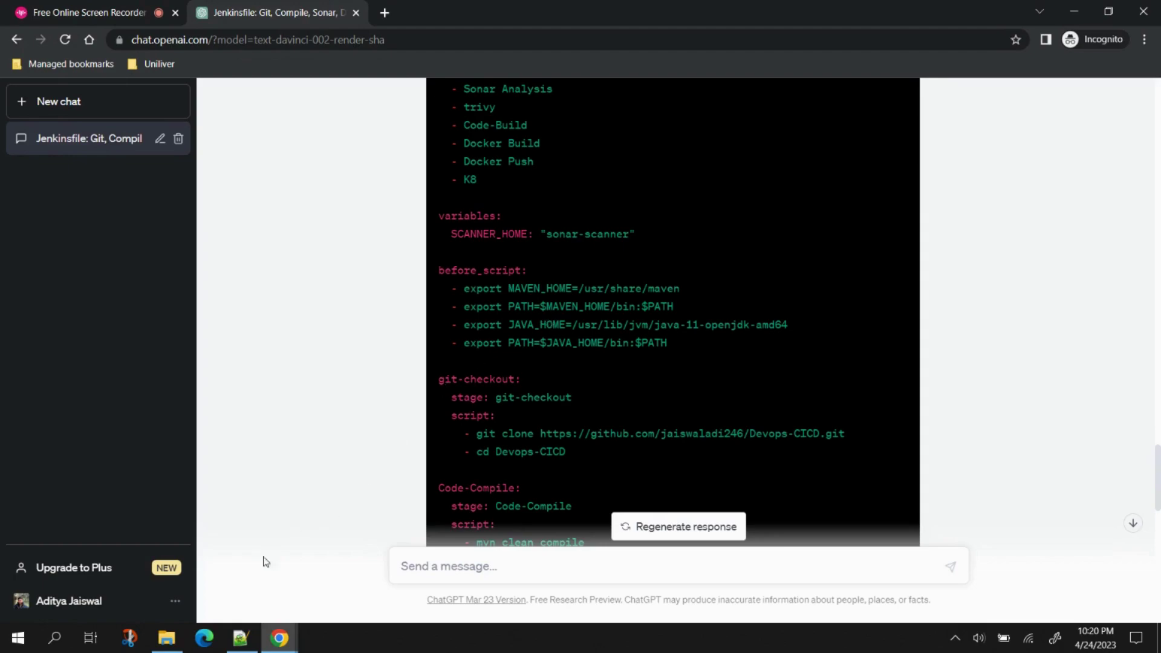
Compare the tools block of the Jenkinsfile in Notepad++ with the Maven and Java exports under before_script in ChatGPT's YAML
{"action": "left_click", "coordinate": [240, 638]}
{"action": "left_click", "coordinate": [289, 309]}
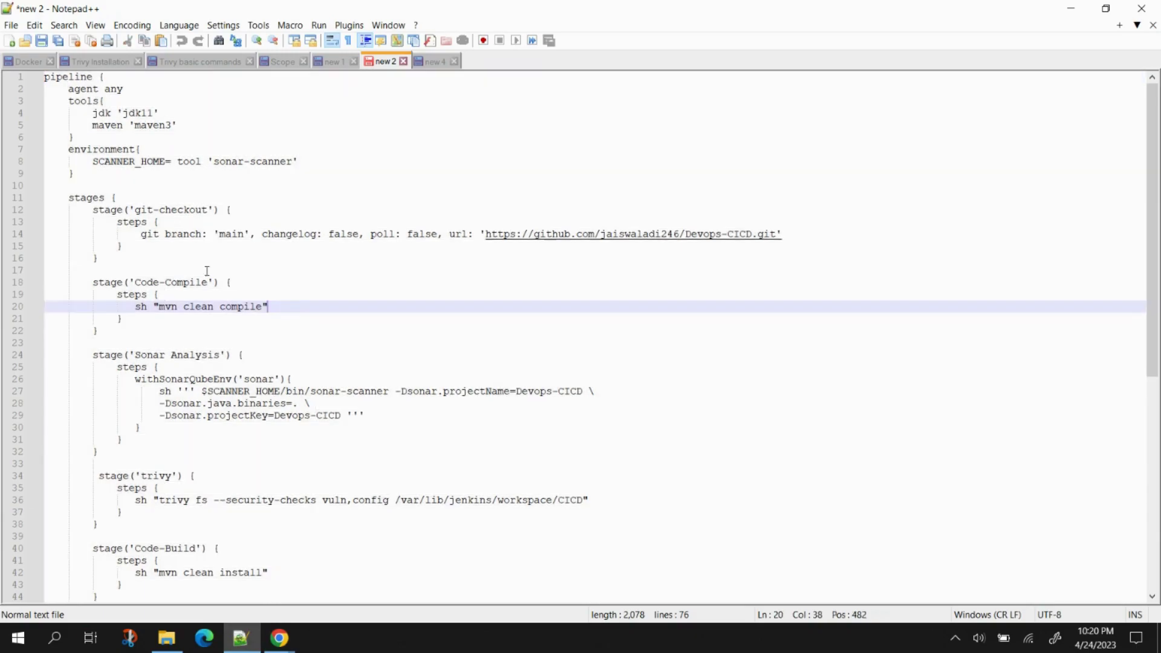
{"action": "left_click_drag", "start_coordinate": [64, 100], "coordinate": [103, 137]}
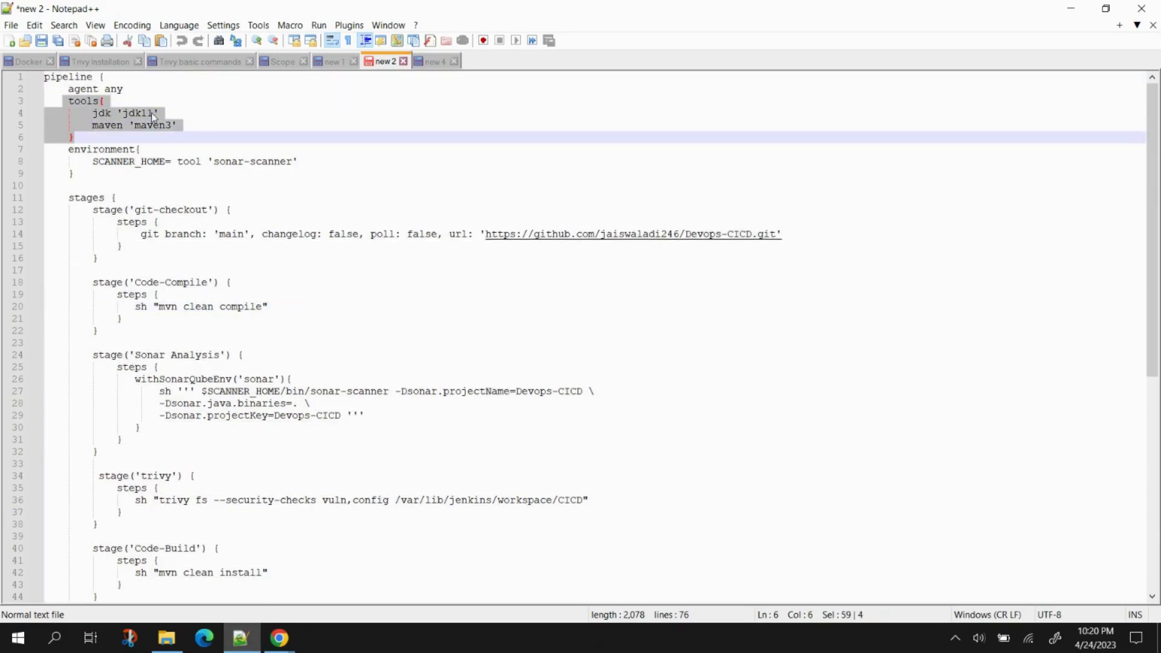
{"action": "key", "text": "alt+Tab"}
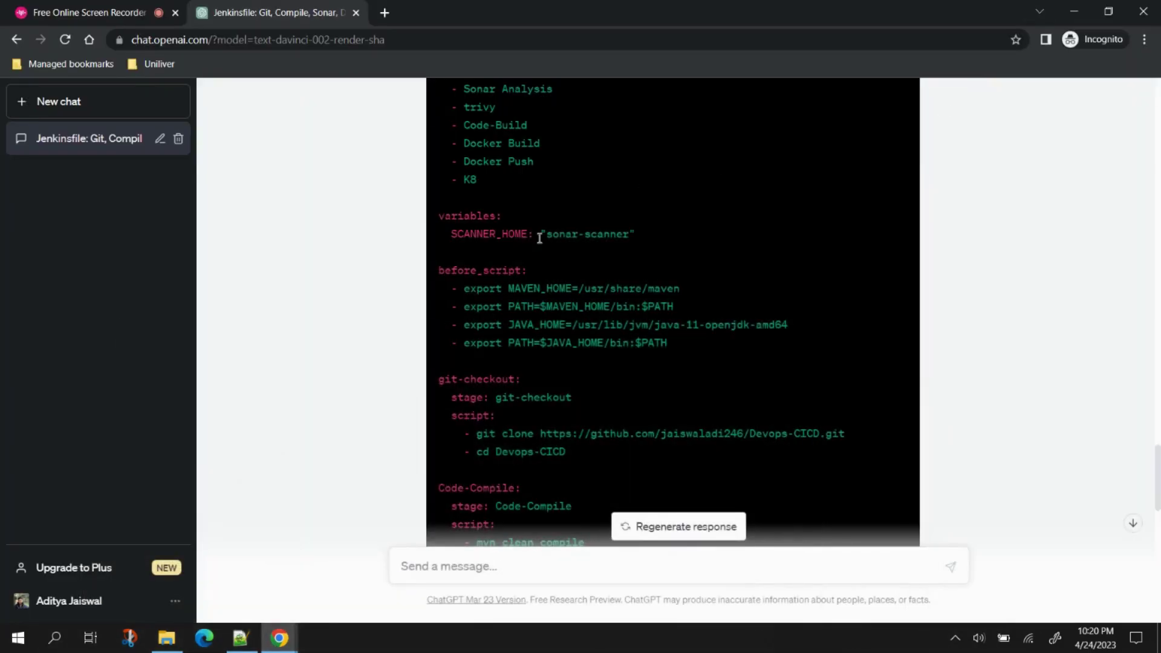
{"action": "left_click_drag", "start_coordinate": [463, 289], "coordinate": [640, 344]}
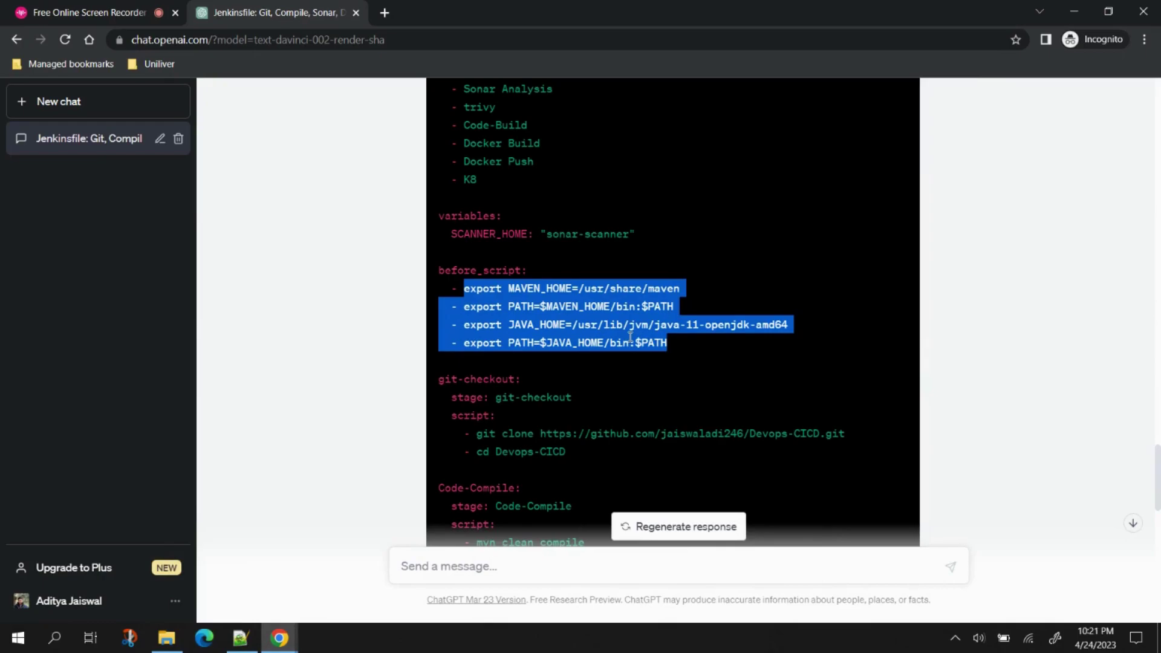
Review the GitLab YAML jobs from git-checkout through Sonar Analysis, trivy, Docker Build, Docker Push and K8, including the closing note
{"action": "scroll", "coordinate": [630, 337], "scroll_direction": "down", "scroll_amount": 4}
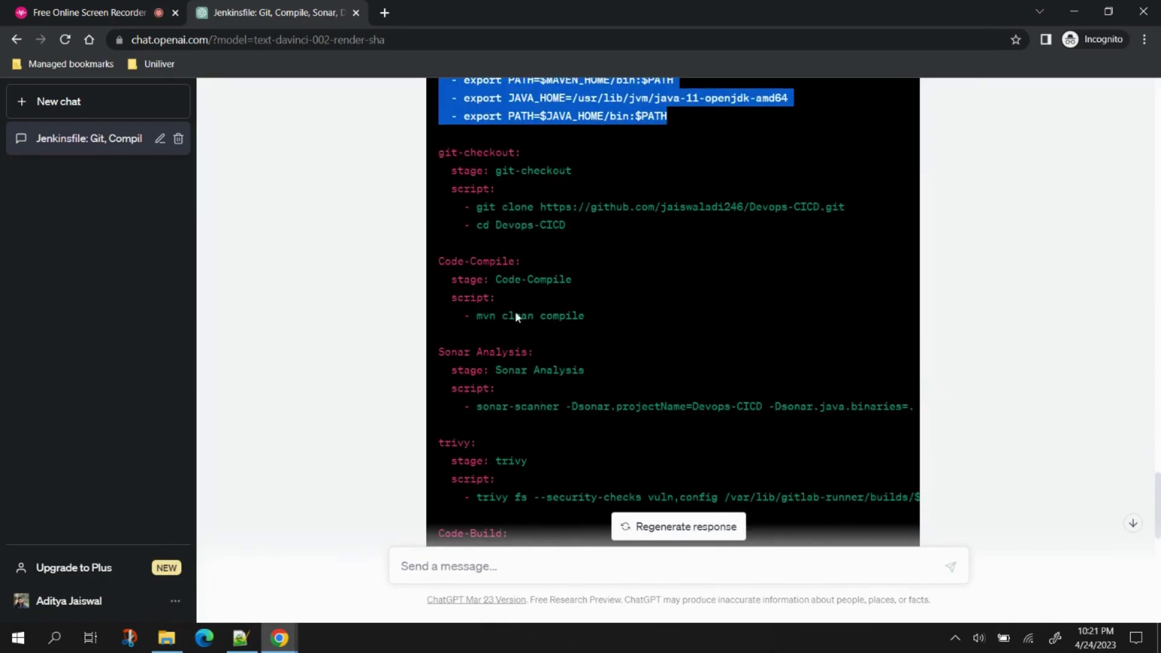
{"action": "scroll", "coordinate": [564, 327], "scroll_direction": "down", "scroll_amount": 1}
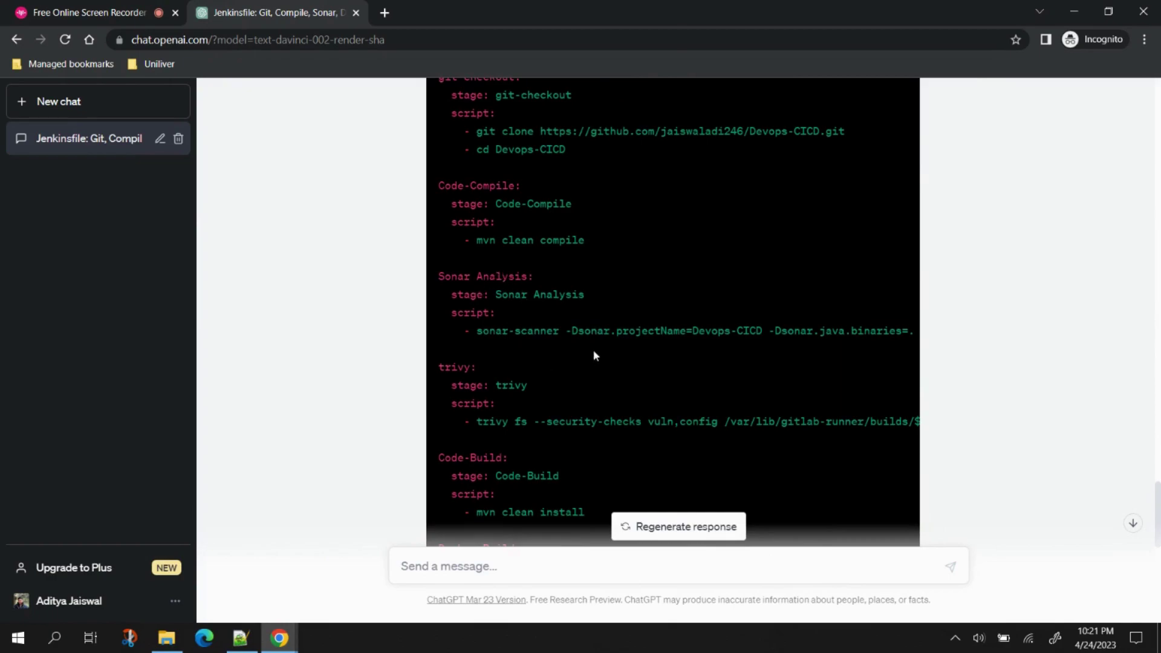
{"action": "scroll", "coordinate": [588, 358], "scroll_direction": "down", "scroll_amount": 3}
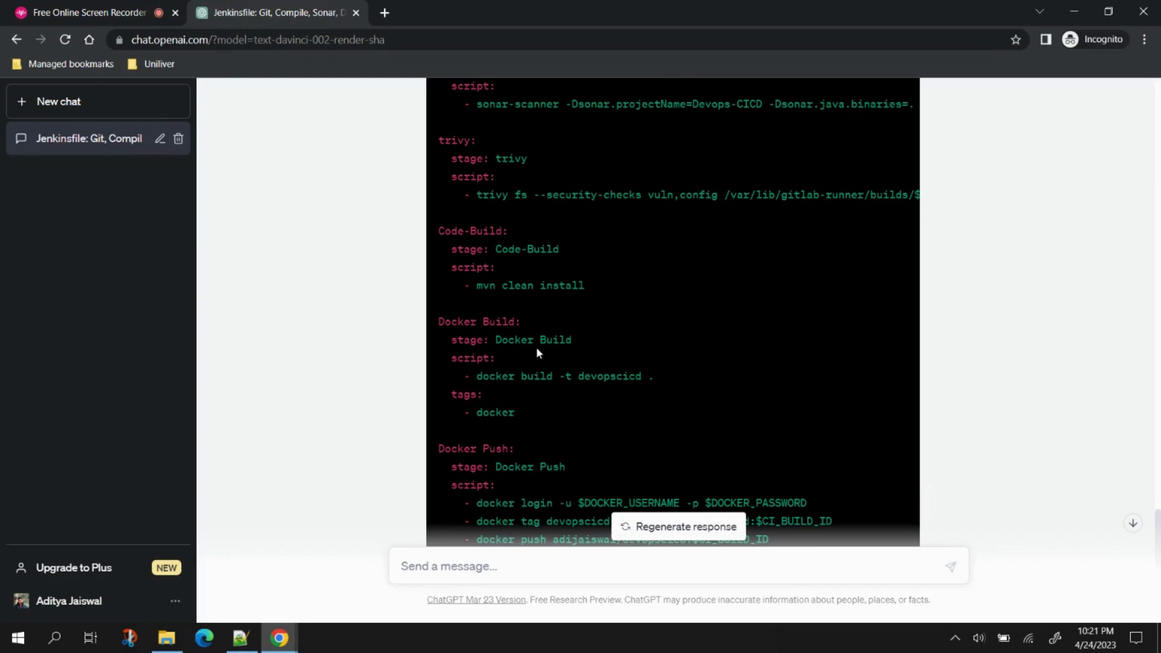
{"action": "scroll", "coordinate": [536, 354], "scroll_direction": "down", "scroll_amount": 4}
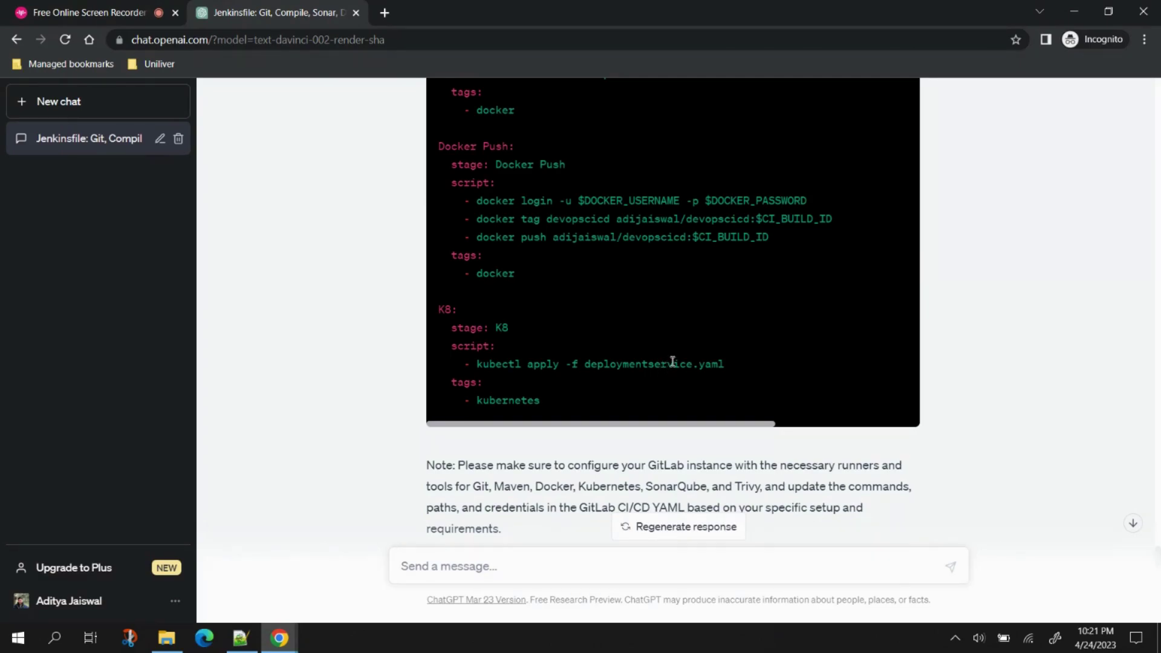
{"action": "scroll", "coordinate": [673, 361], "scroll_direction": "up", "scroll_amount": 3}
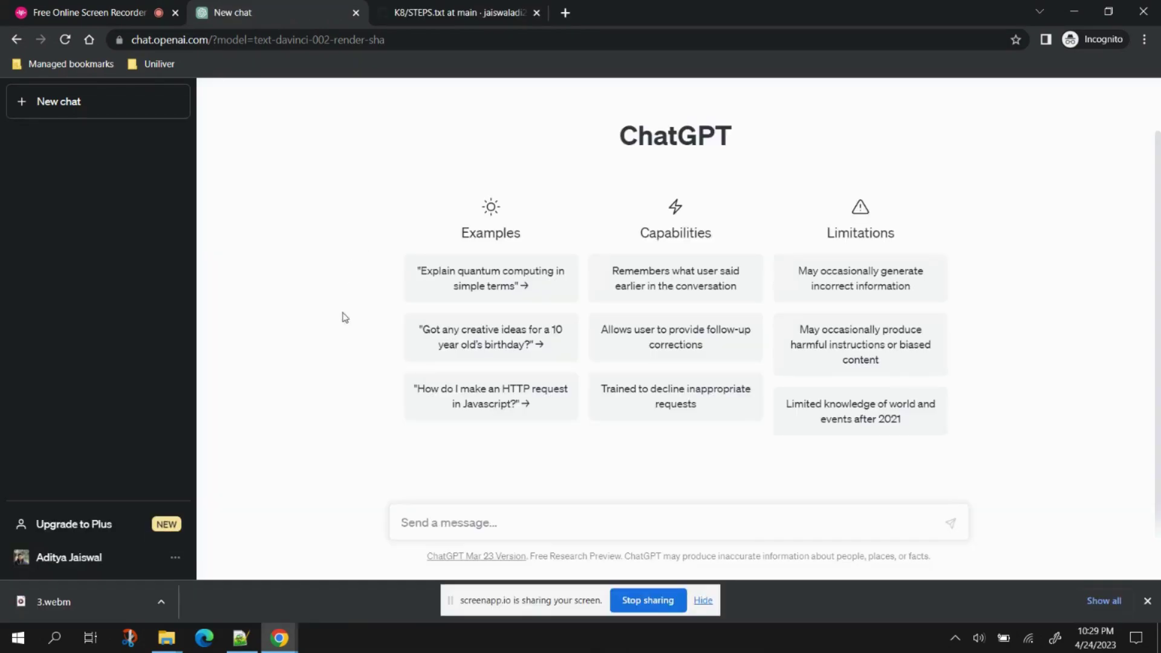
{"action": "left_click", "coordinate": [504, 521]}
{"action": "type", "text": "create an azure pipelien"}
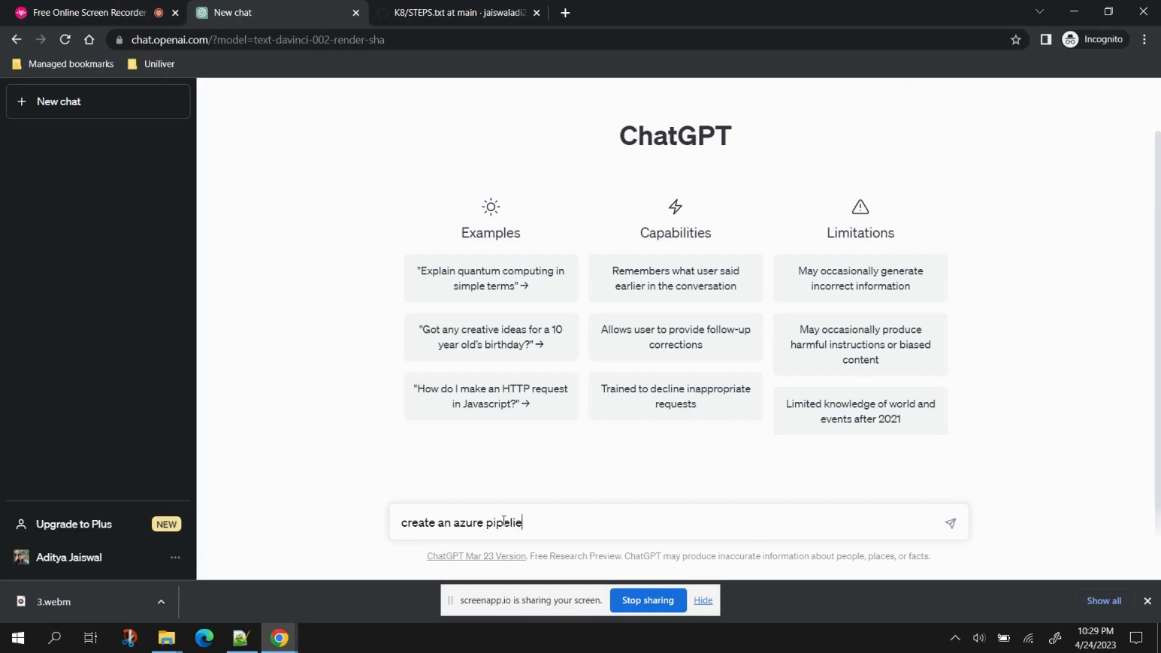
{"action": "key", "text": "BackSpace"}
{"action": "key", "text": "BackSpace"}
{"action": "key", "text": "BackSpace"}
{"action": "key", "text": "BackSpace"}
{"action": "key", "text": "BackSpace"}
{"action": "key", "text": "BackSpace"}
{"action": "key", "text": "BackSpace"}
{"action": "key", "text": "BackSpace"}
{"action": "key", "text": "BackSpace"}
{"action": "key", "text": "BackSpace"}
{"action": "key", "text": "BackSpace"}
{"action": "key", "text": "BackSpace"}
{"action": "key", "text": "BackSpace"}
{"action": "key", "text": "BackSpace"}
{"action": "key", "text": "BackSpace"}
{"action": "key", "text": "BackSpace"}
{"action": "key", "text": "BackSpace"}
{"action": "key", "text": "BackSpace"}
{"action": "key", "text": "BackSpace"}
{"action": "key", "text": "BackSpace"}
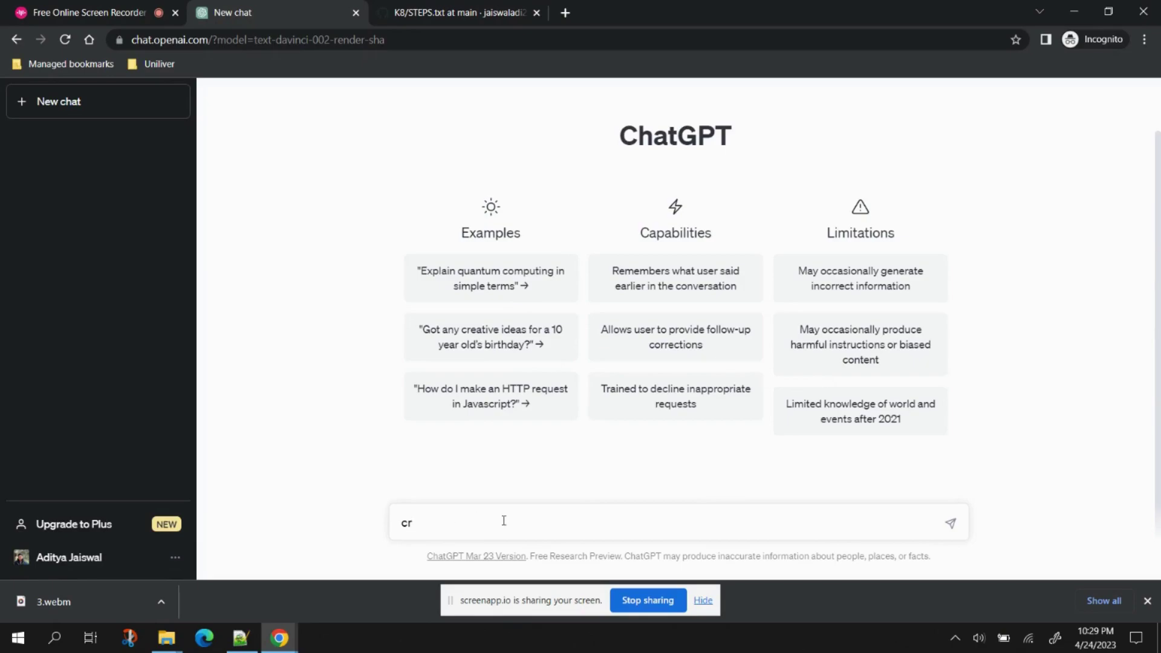
Send the prompt "Create azure pipeline for build and deployment of java file to kubernetes. And with sonar analysis and owasp dependency check"
{"action": "key", "text": "ctrl+v"}
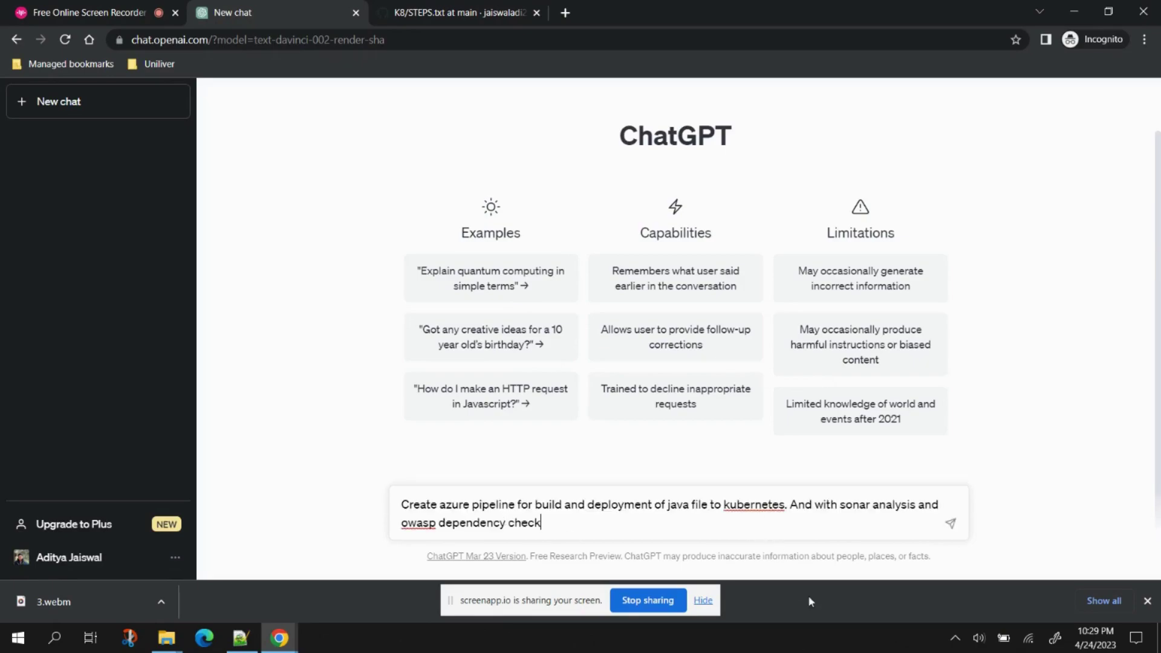
{"action": "left_click", "coordinate": [1147, 601]}
{"action": "left_click", "coordinate": [703, 601]}
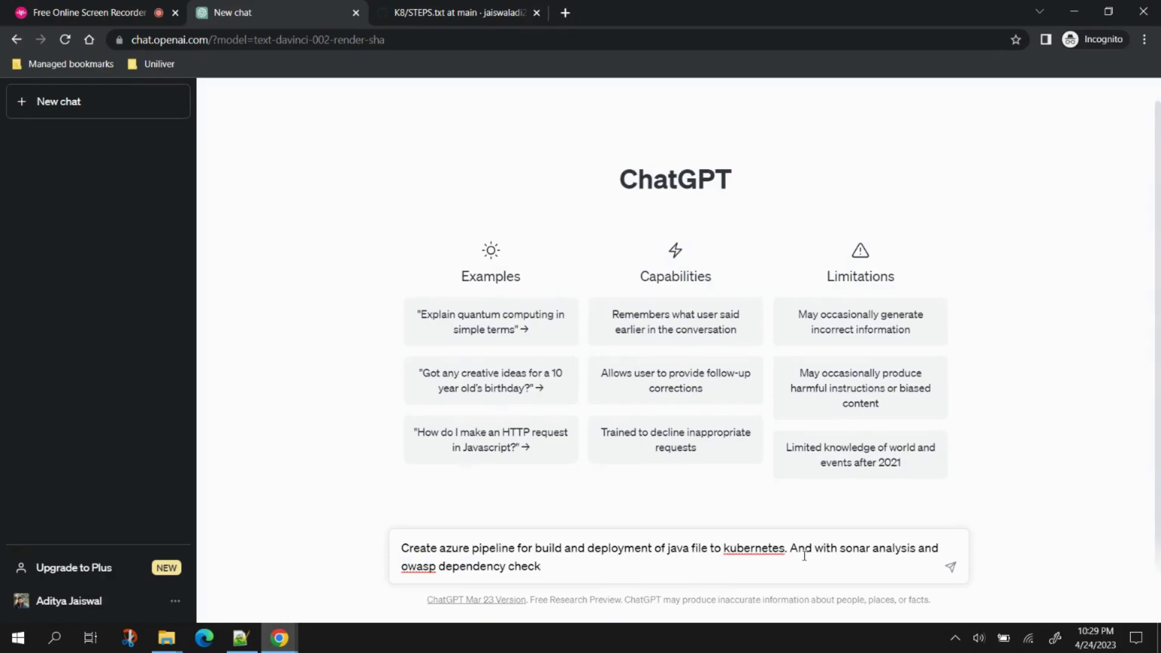
{"action": "left_click", "coordinate": [952, 568]}
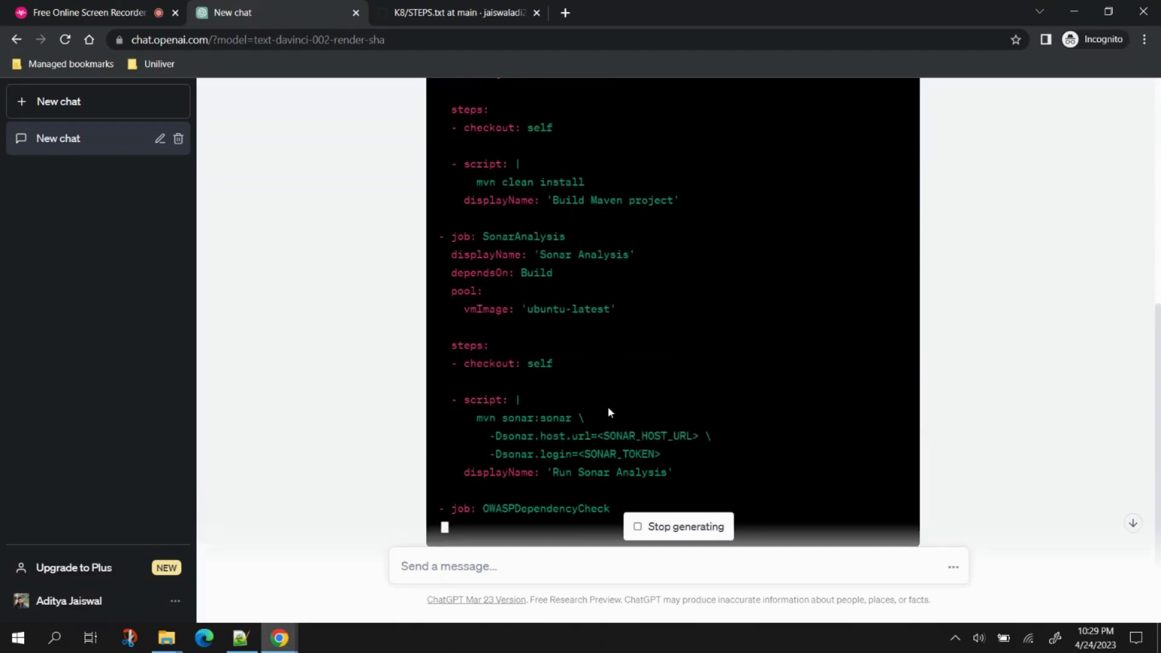
Examine the SonarAnalysis job of the generated Azure pipeline, highlighting the SONAR_HOST_URL and SONAR_TOKEN placeholders
{"action": "scroll", "coordinate": [608, 407], "scroll_direction": "up", "scroll_amount": 2}
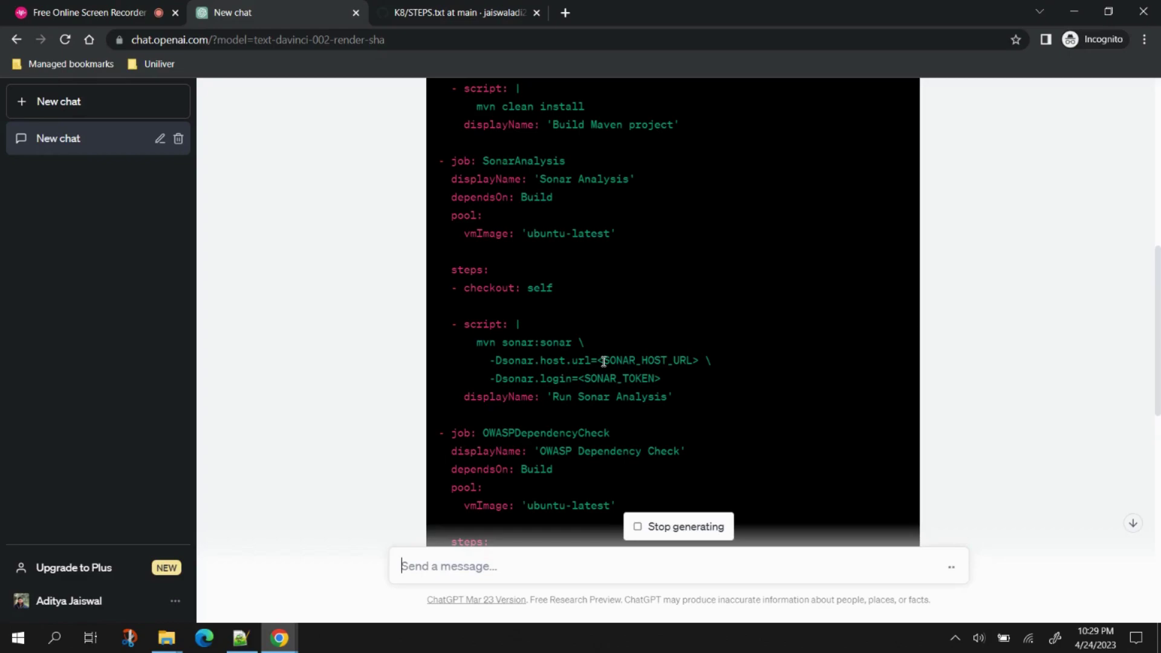
{"action": "left_click_drag", "start_coordinate": [601, 361], "coordinate": [698, 360]}
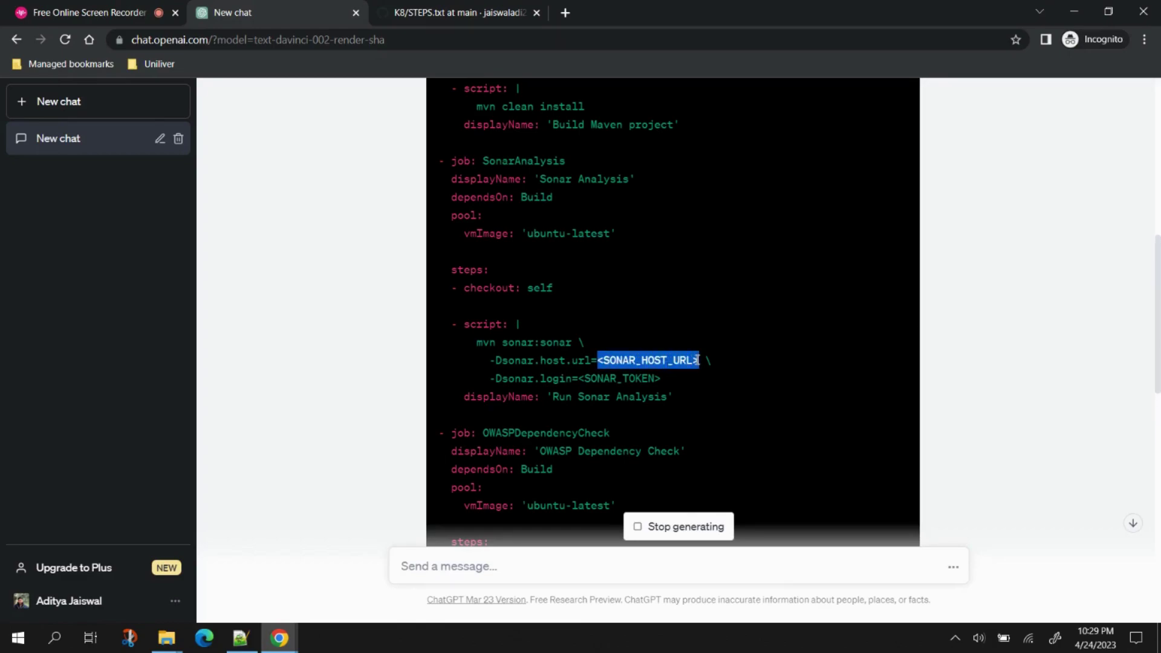
{"action": "left_click", "coordinate": [607, 358]}
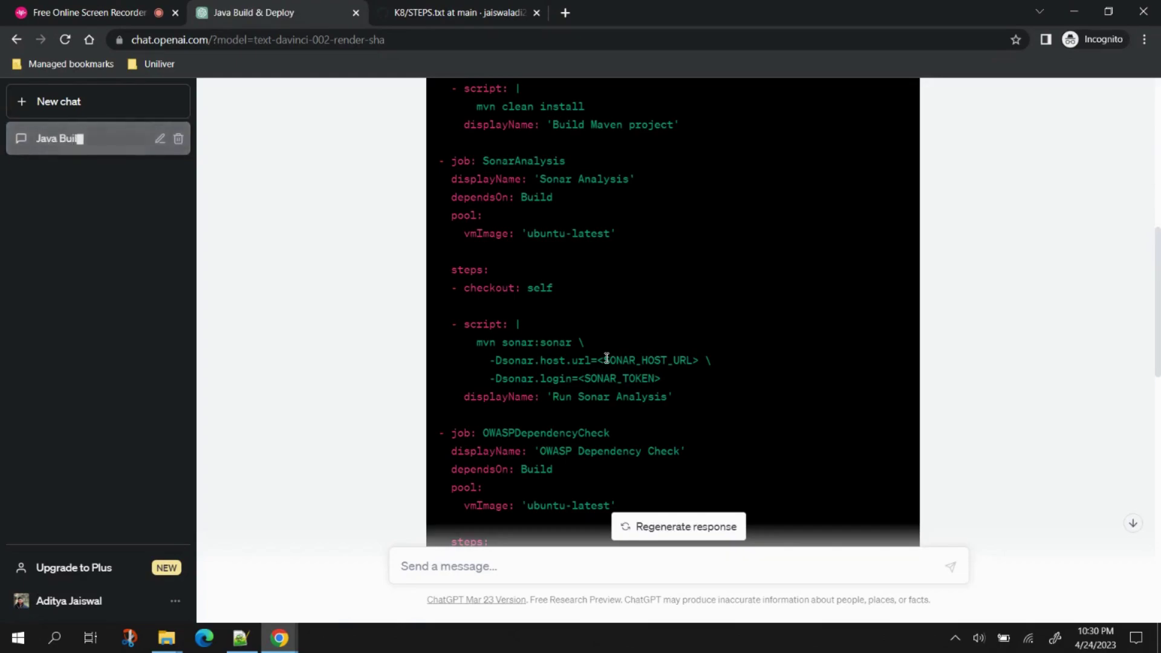
{"action": "left_click_drag", "start_coordinate": [606, 359], "coordinate": [694, 358]}
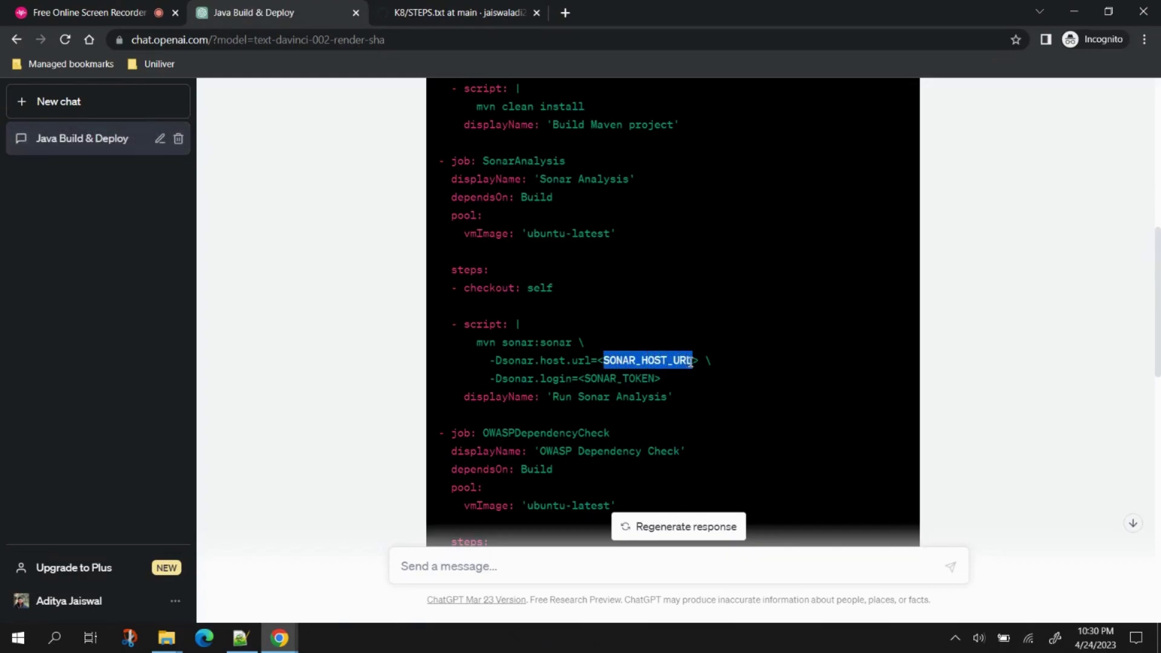
{"action": "left_click_drag", "start_coordinate": [585, 379], "coordinate": [654, 381]}
{"action": "left_click", "coordinate": [674, 414]}
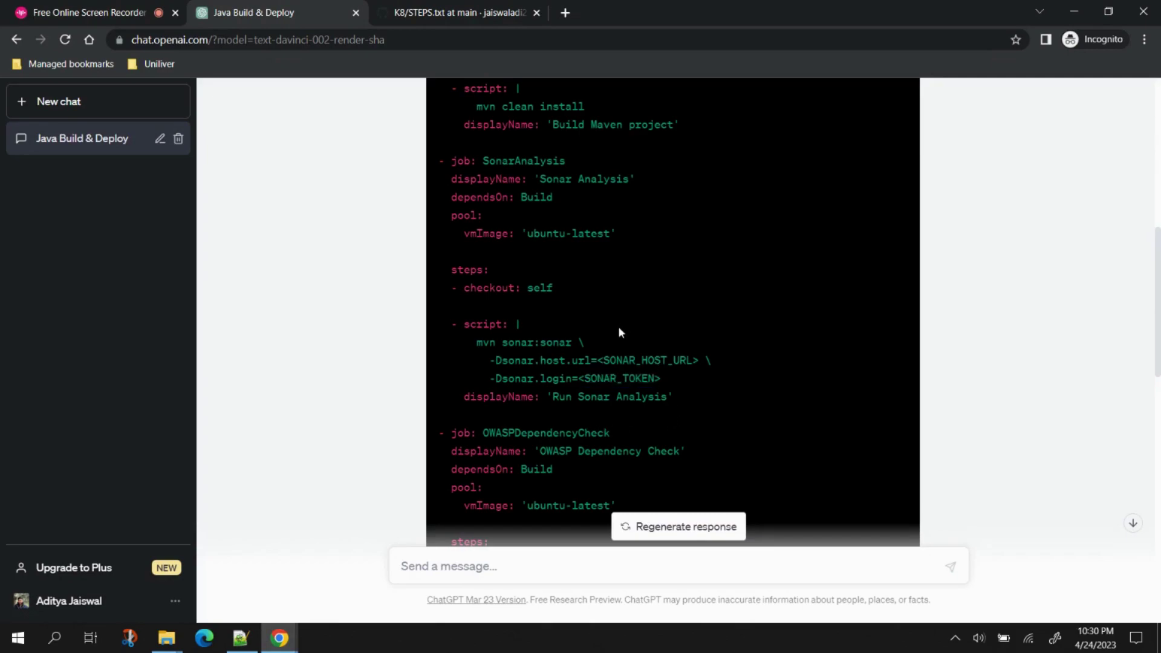
Review the generated Azure pipeline from its trigger and Build job through the SonarAnalysis and OWASPDependencyCheck jobs and beyond
{"action": "scroll", "coordinate": [618, 327], "scroll_direction": "up", "scroll_amount": 8}
{"action": "scroll", "coordinate": [618, 326], "scroll_direction": "down", "scroll_amount": 4}
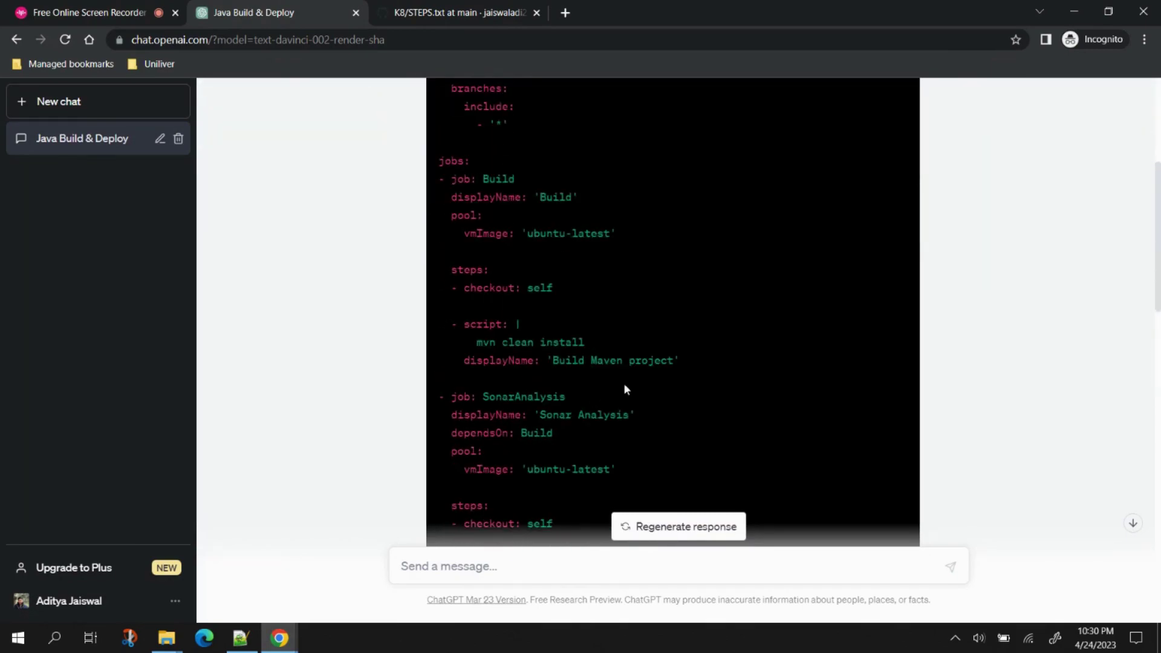
{"action": "scroll", "coordinate": [639, 374], "scroll_direction": "down", "scroll_amount": 4}
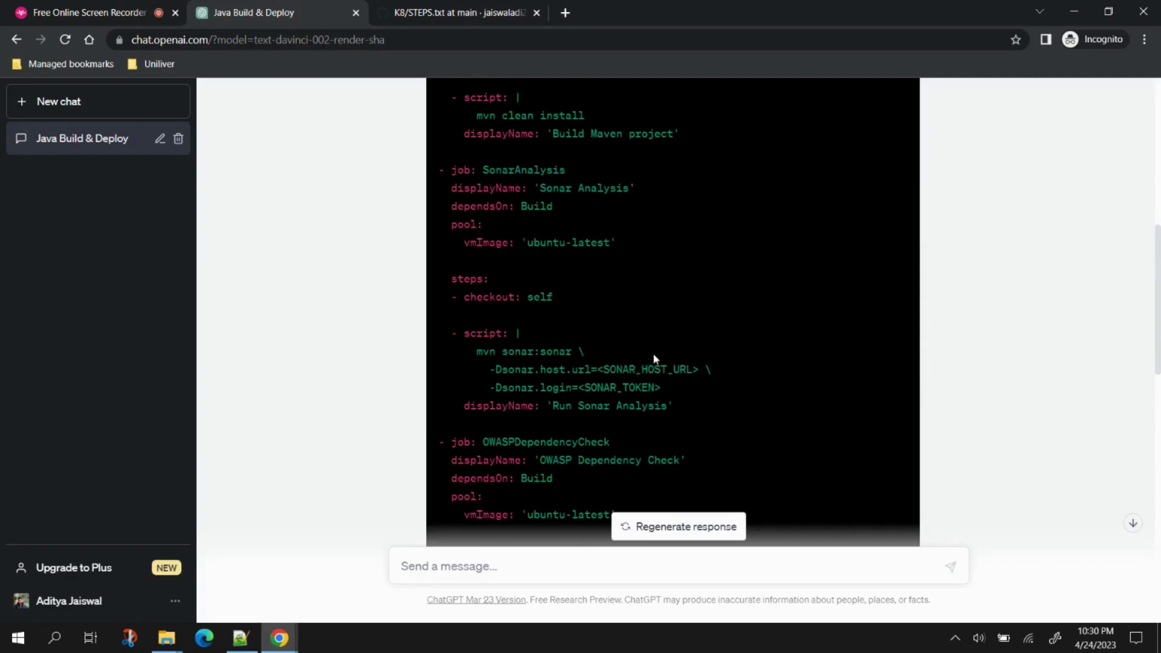
{"action": "scroll", "coordinate": [750, 331], "scroll_direction": "down", "scroll_amount": 8}
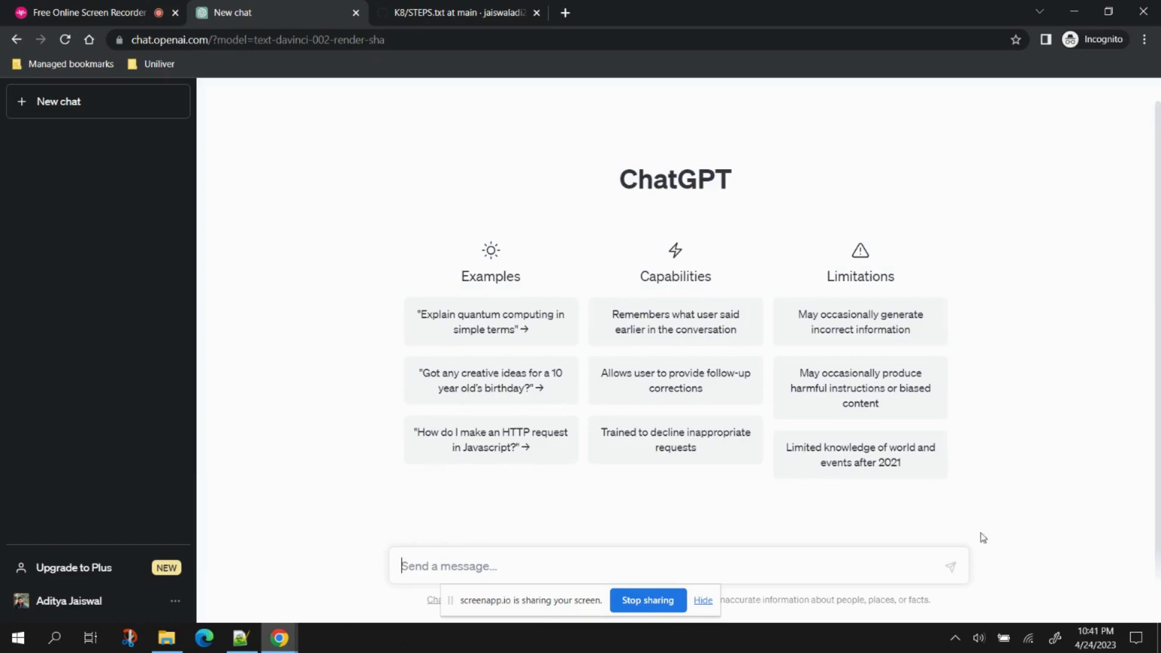
Send "create kubernetes manifest files to deploy using docker image" followed by the cicddevops:6 image under the owner's Docker Hub username
{"action": "left_click", "coordinate": [704, 600]}
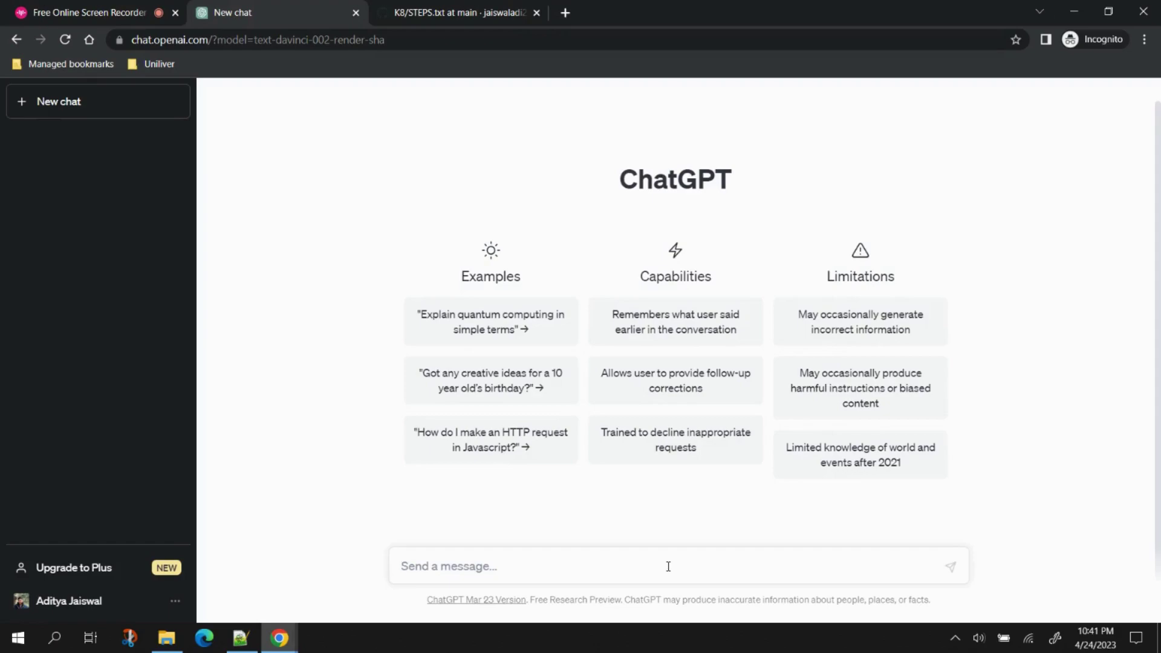
{"action": "type", "text": "create "}
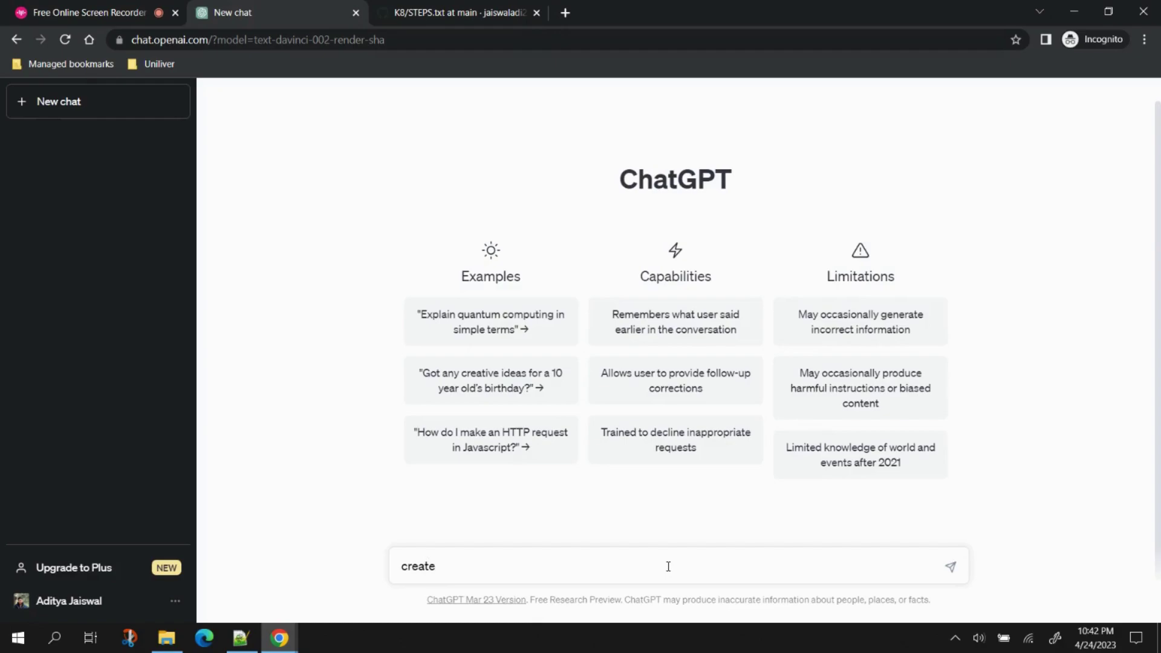
{"action": "type", "text": "kubernetes manifest"}
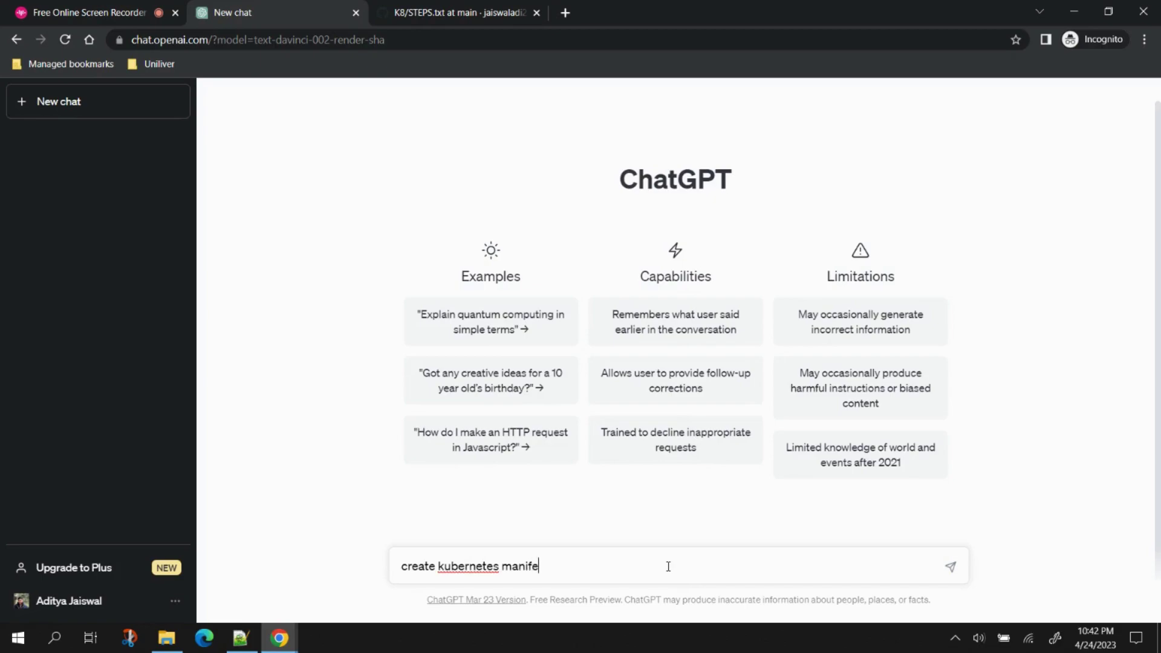
{"action": "type", "text": " files to deploy us"}
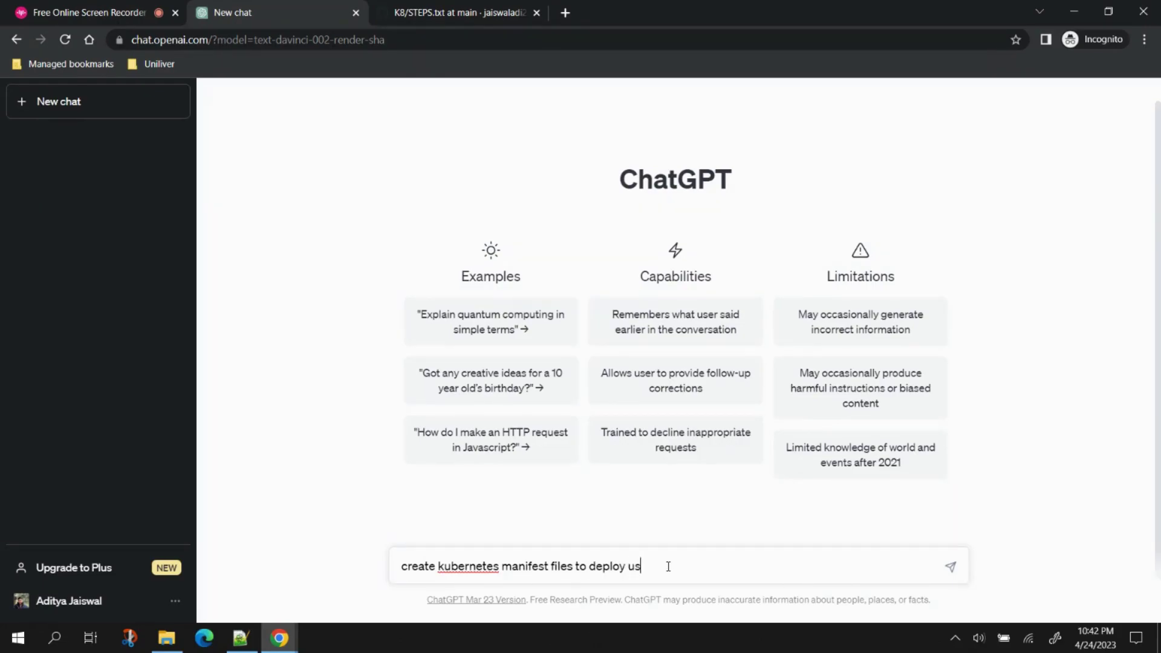
{"action": "type", "text": "ing docker image"}
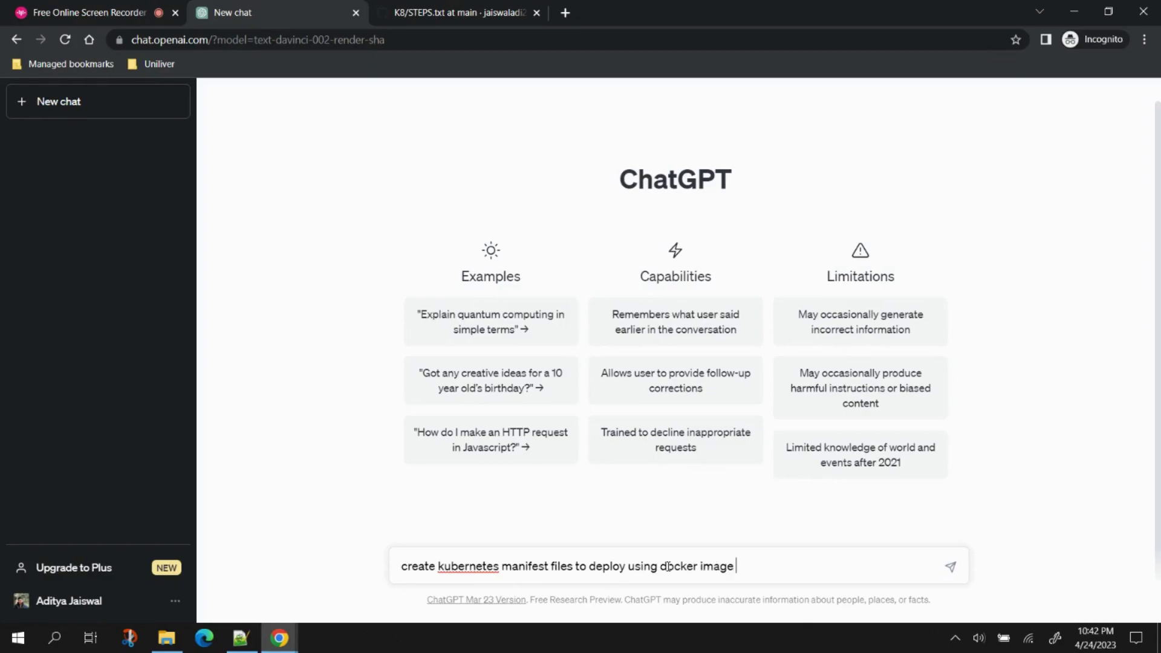
{"action": "type", "text": " adijaiswal/cicddev"}
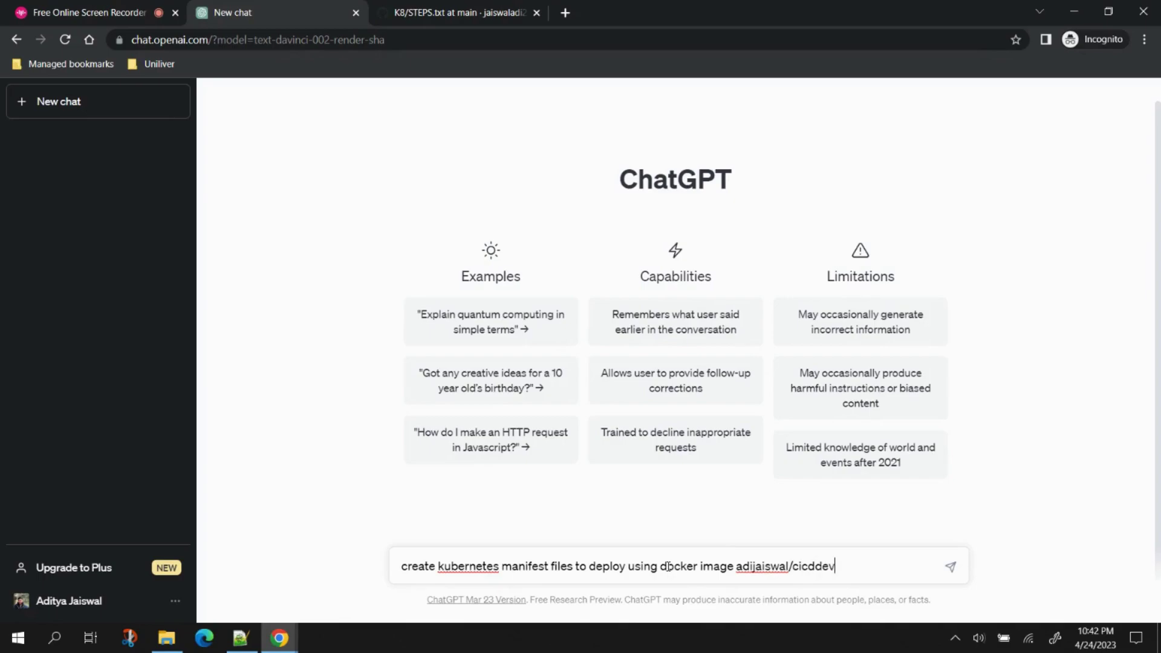
{"action": "type", "text": "ops:6"}
{"action": "key", "text": "Return"}
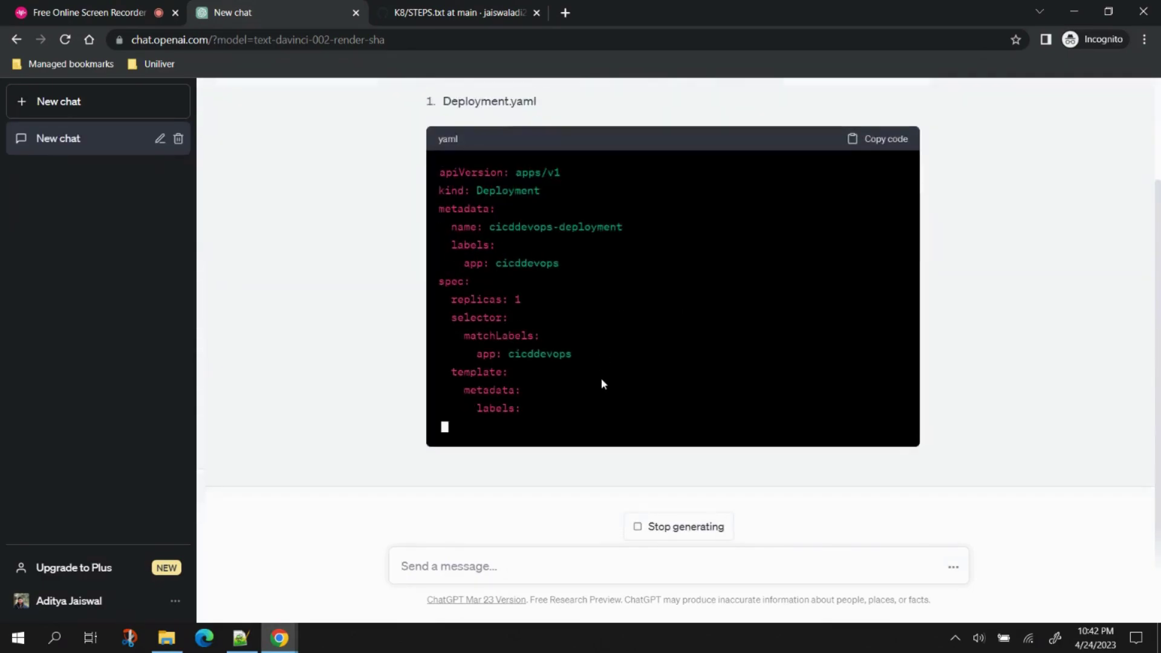
Examine the generated Deployment.yaml manifest, highlighting the container's image line
{"action": "scroll", "coordinate": [602, 383], "scroll_direction": "up", "scroll_amount": 3}
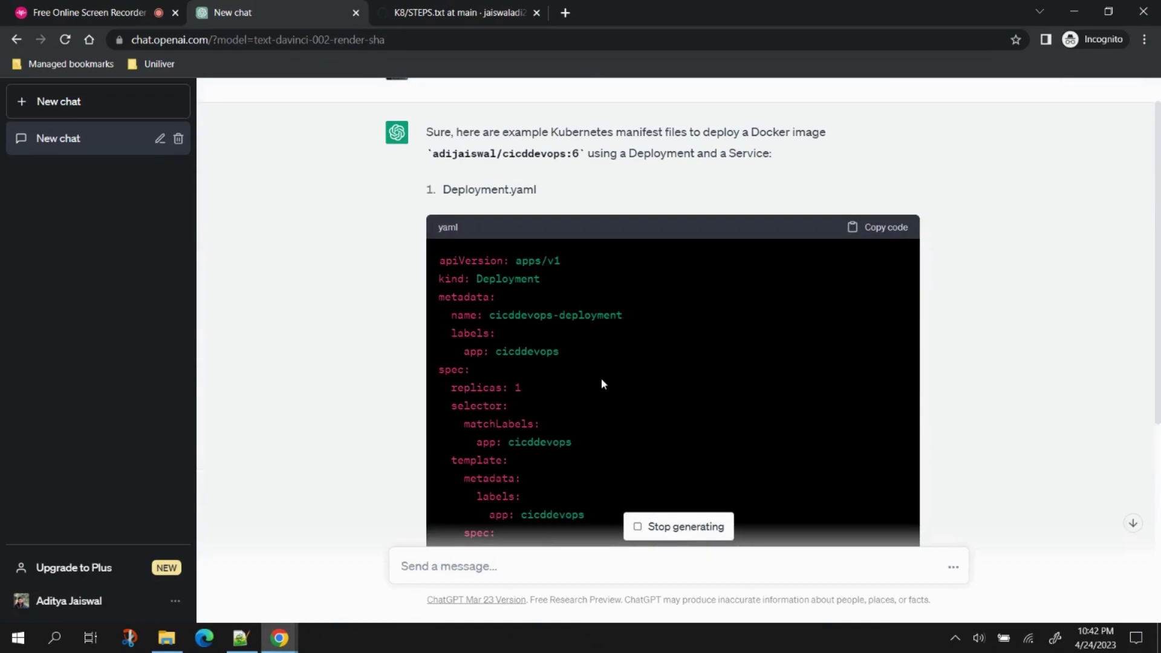
{"action": "scroll", "coordinate": [601, 379], "scroll_direction": "down", "scroll_amount": 4}
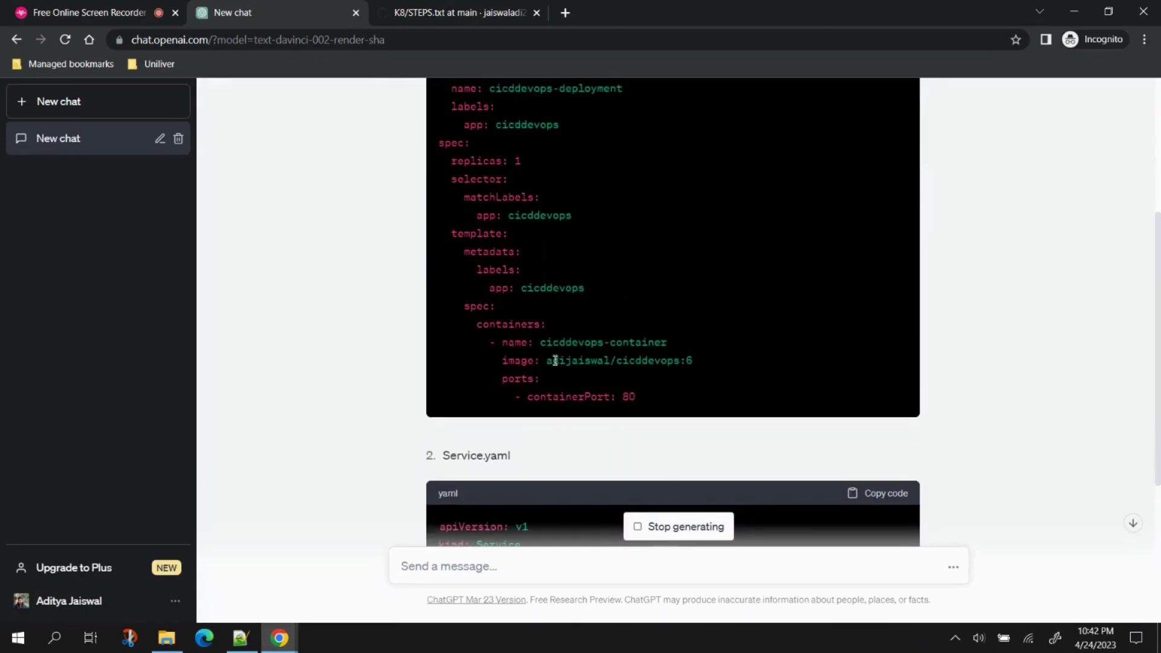
{"action": "left_click_drag", "start_coordinate": [693, 360], "coordinate": [543, 366]}
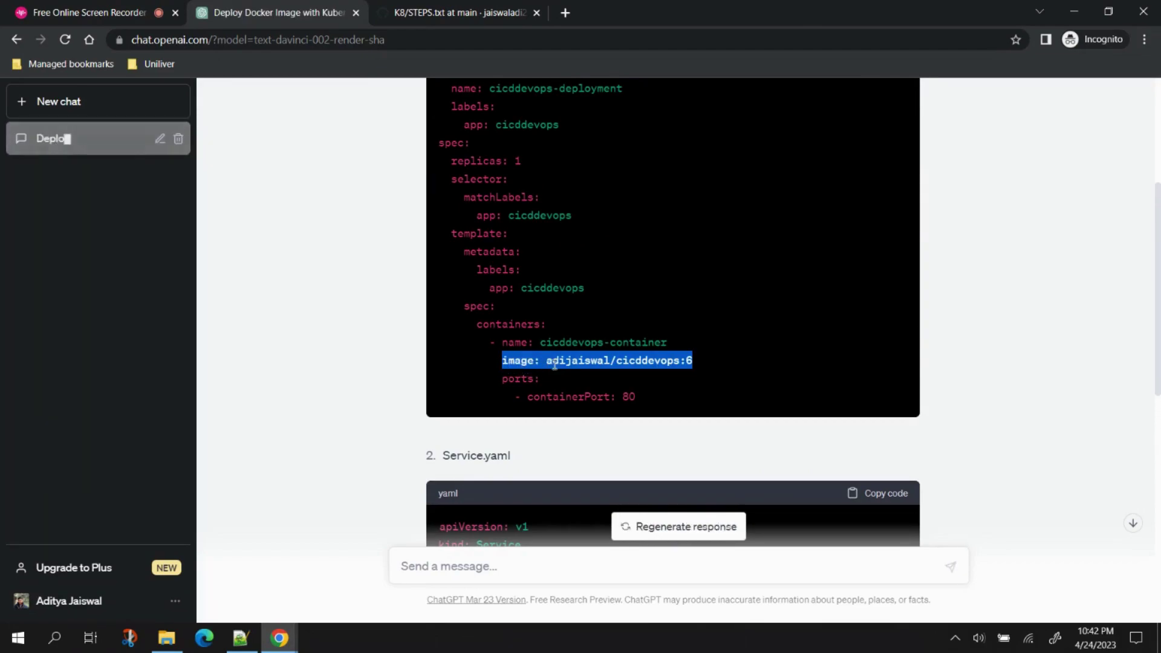
{"action": "left_click", "coordinate": [554, 365]}
{"action": "scroll", "coordinate": [554, 364], "scroll_direction": "down", "scroll_amount": 1}
{"action": "scroll", "coordinate": [658, 274], "scroll_direction": "up", "scroll_amount": 2}
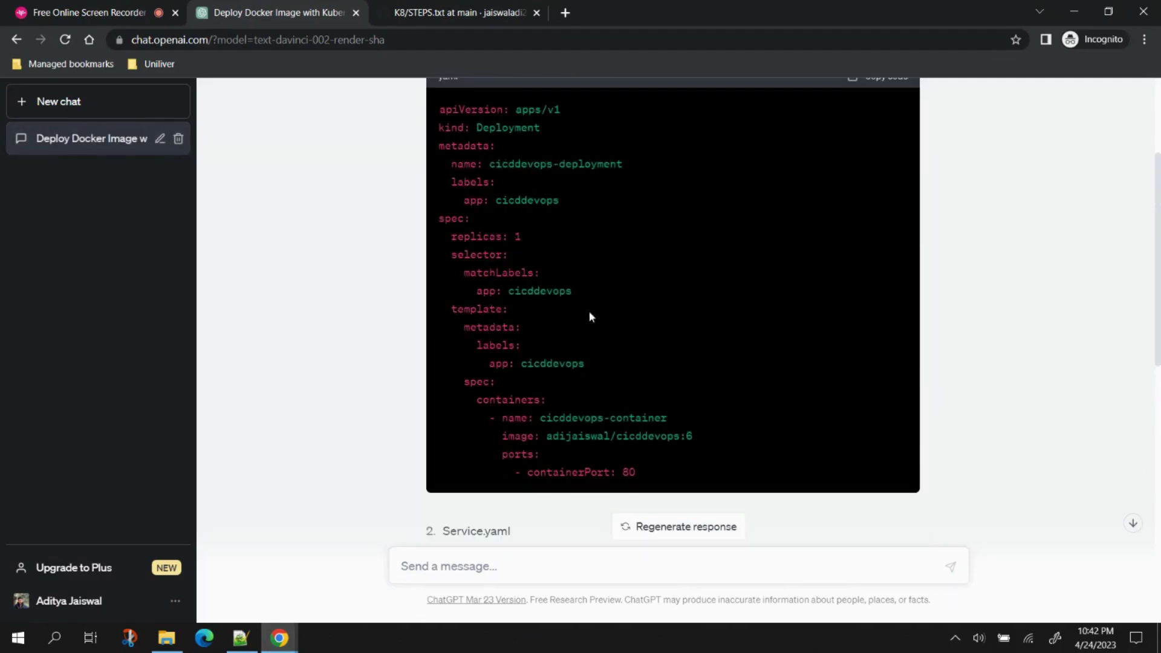
Review the generated Service.yaml manifest and the kubectl apply commands for deploying both files
{"action": "scroll", "coordinate": [589, 311], "scroll_direction": "down", "scroll_amount": 7}
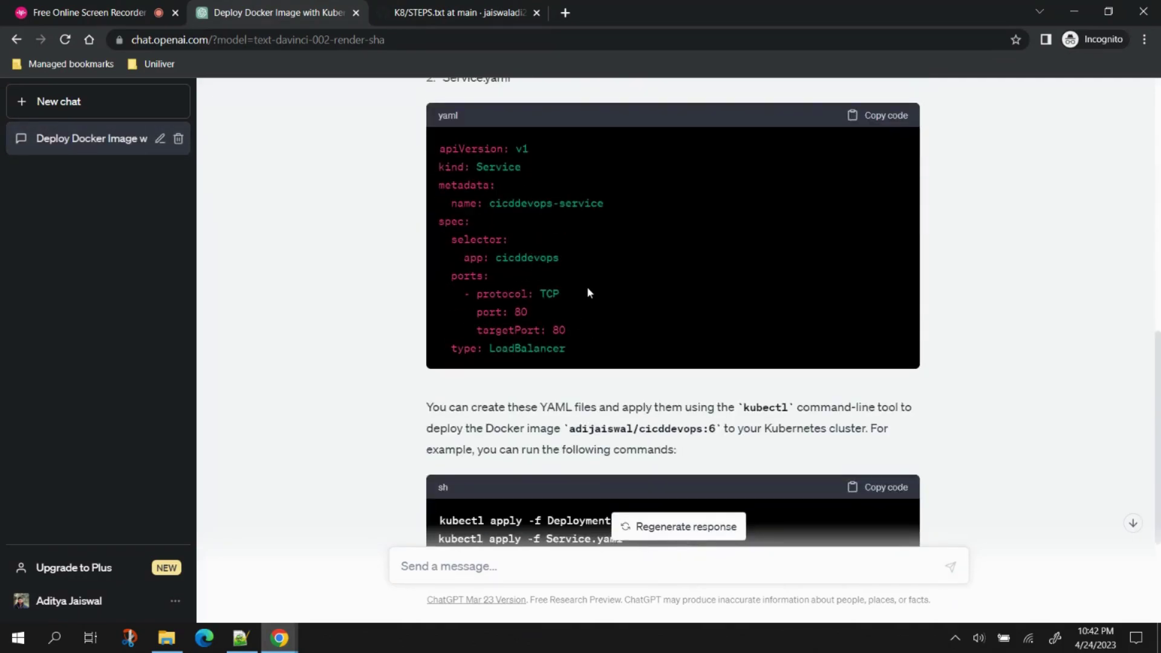
{"action": "scroll", "coordinate": [648, 280], "scroll_direction": "down", "scroll_amount": 3}
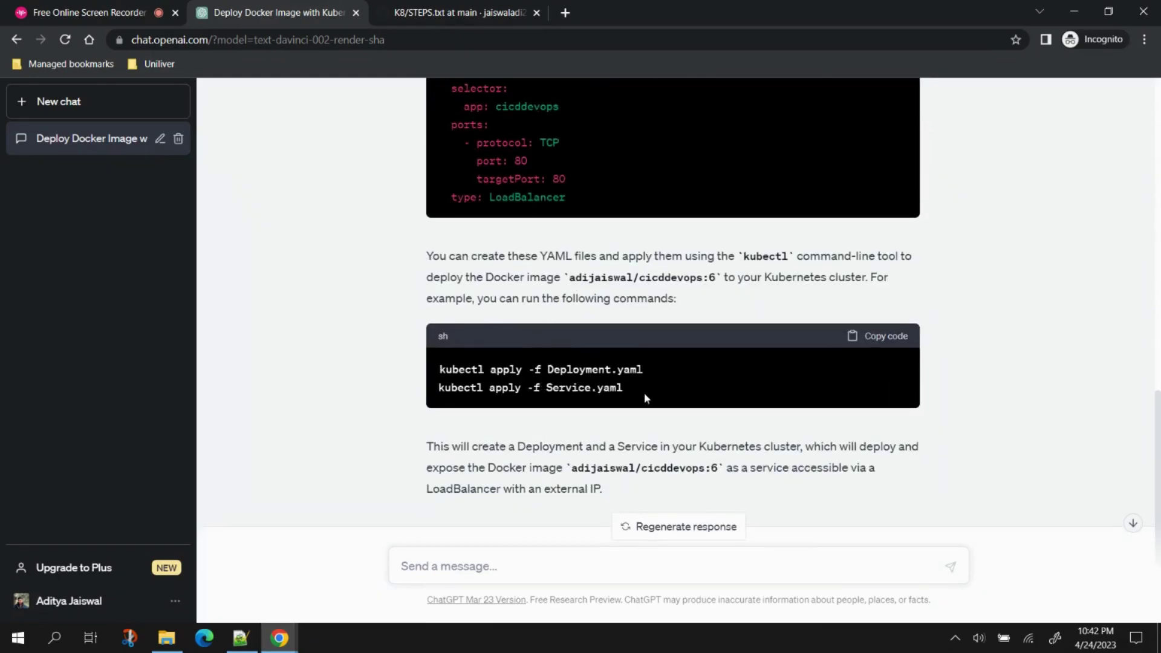
{"action": "scroll", "coordinate": [592, 430], "scroll_direction": "up", "scroll_amount": 5}
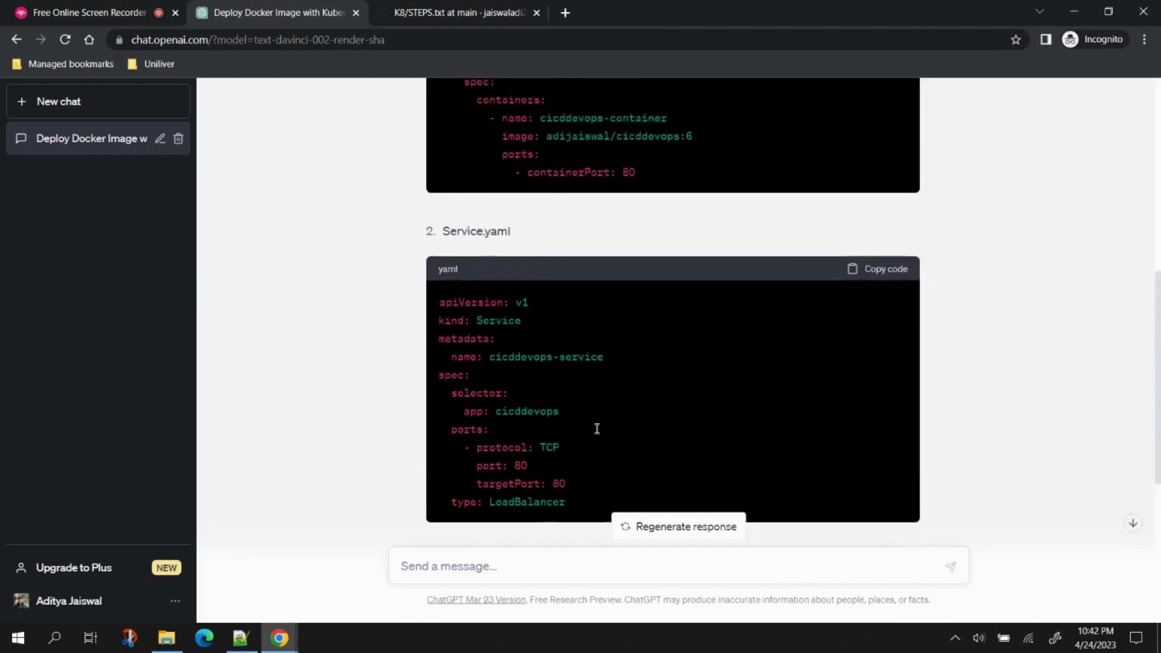
{"action": "scroll", "coordinate": [597, 428], "scroll_direction": "down", "scroll_amount": 5}
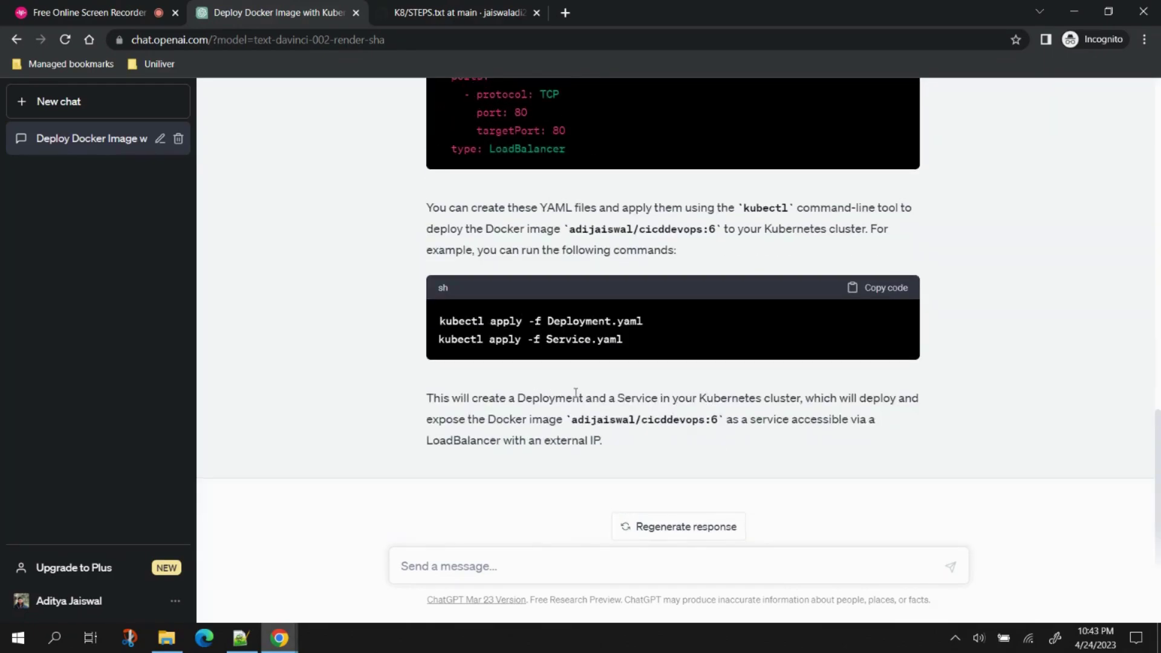
{"action": "scroll", "coordinate": [575, 393], "scroll_direction": "up", "scroll_amount": 2}
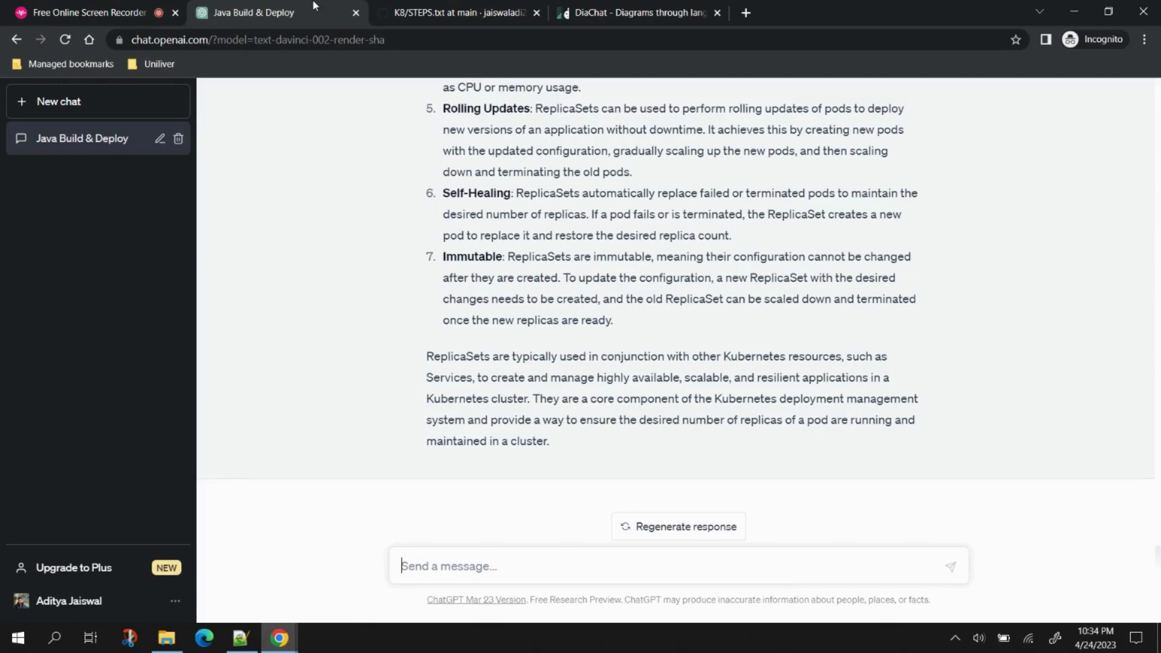
Send the prompt "jenkins deployemnt explain" in the Java Build & Deploy chat
{"action": "type", "text": "jenk"}
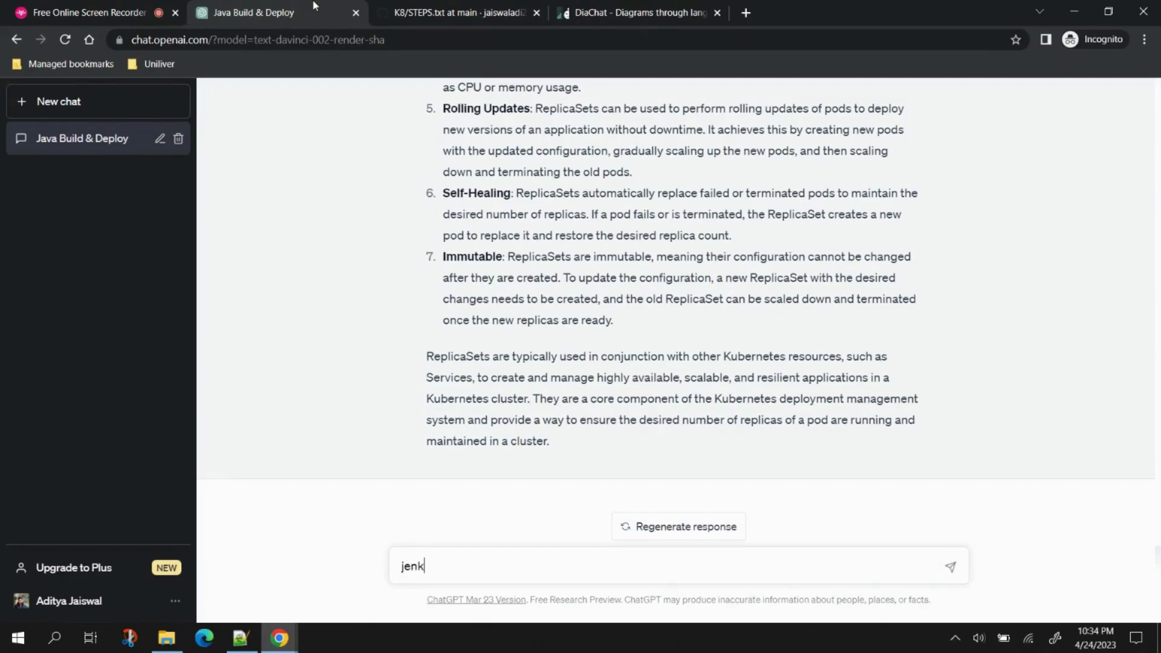
{"action": "type", "text": "ins deployemnt e"}
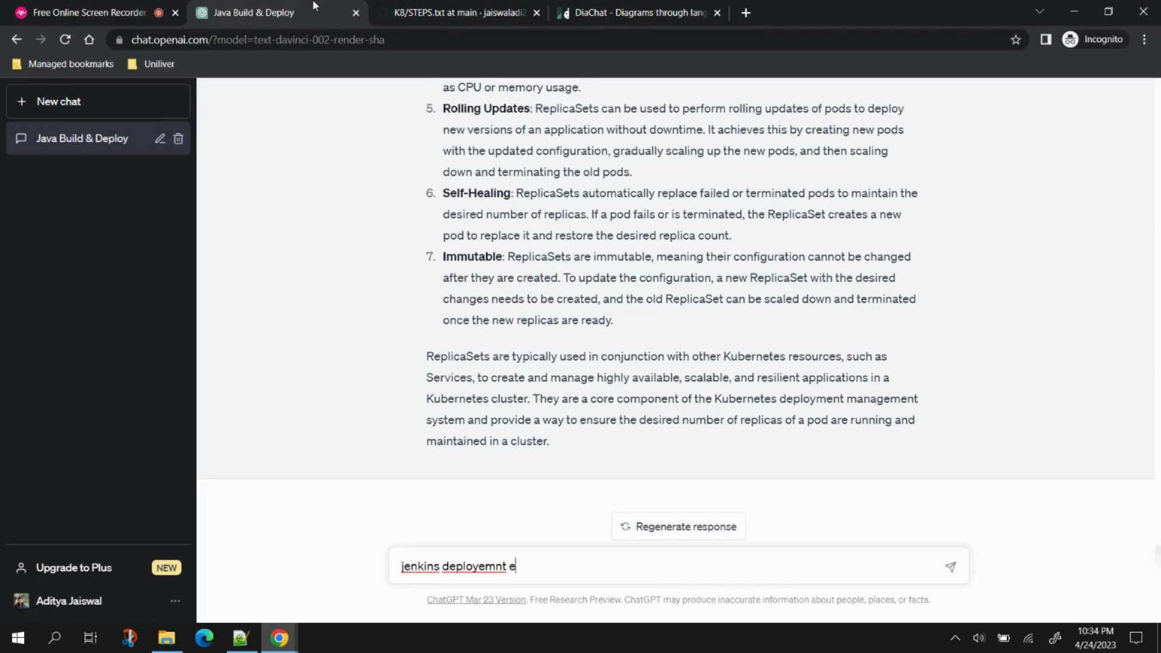
{"action": "type", "text": "xplain"}
{"action": "key", "text": "Return"}
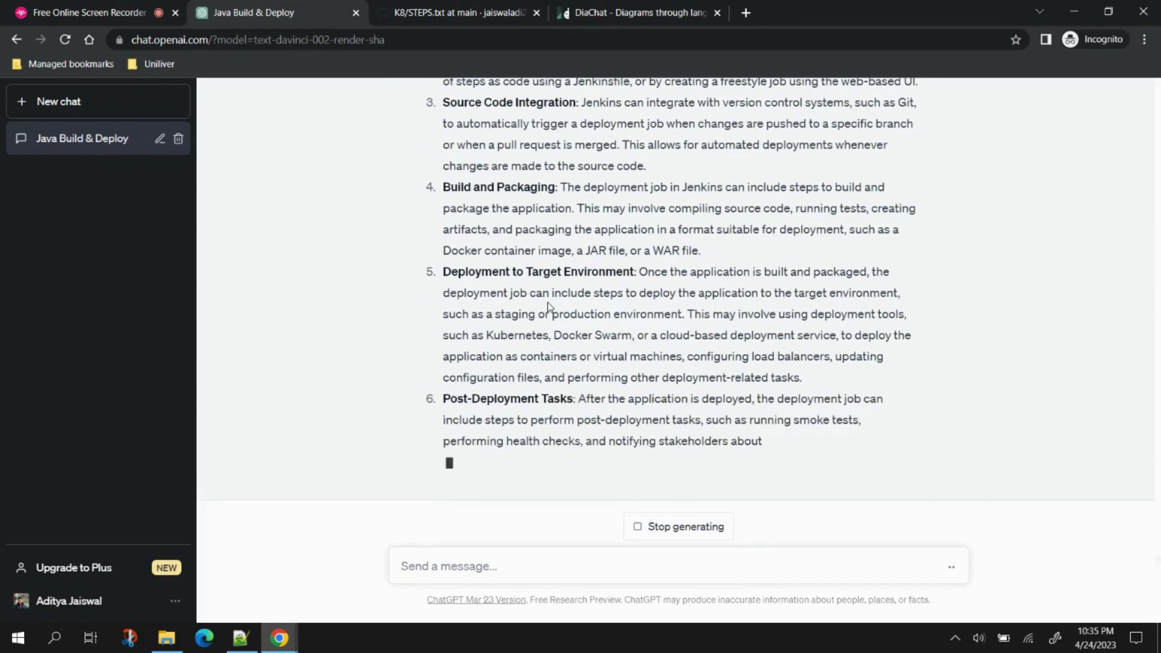
Read the Jenkins deployment explanation, highlighting the JAR or WAR packaging text and the "Deployment to Target Environment" heading
{"action": "scroll", "coordinate": [549, 307], "scroll_direction": "up", "scroll_amount": 2}
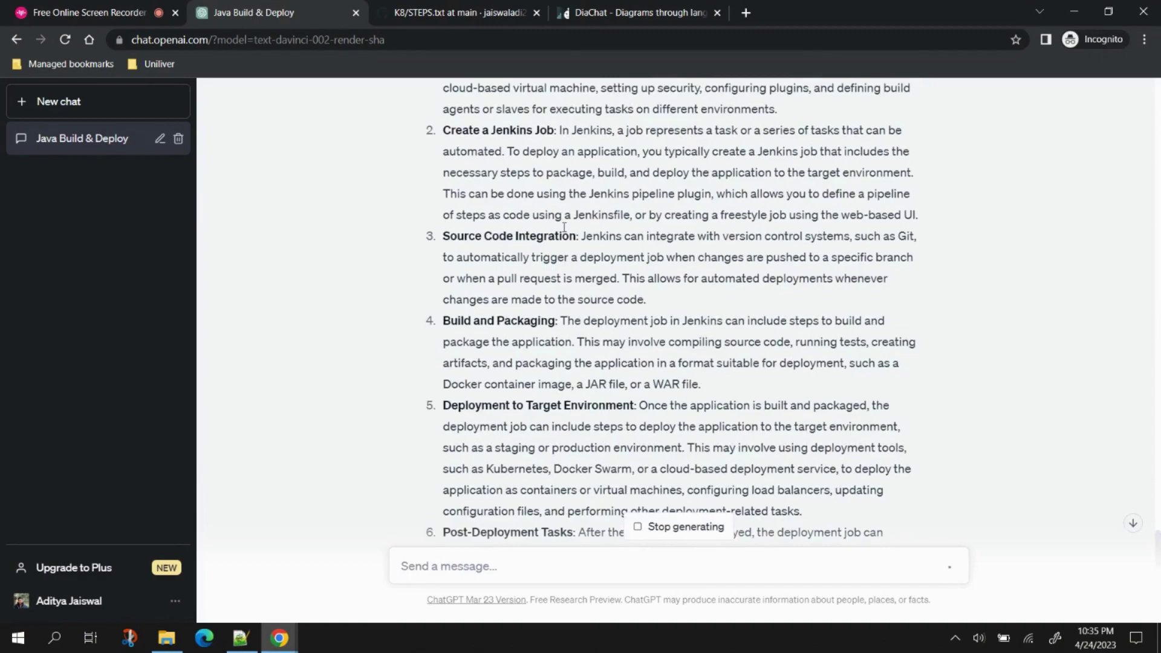
{"action": "scroll", "coordinate": [564, 228], "scroll_direction": "up", "scroll_amount": 3}
{"action": "scroll", "coordinate": [627, 302], "scroll_direction": "down", "scroll_amount": 5}
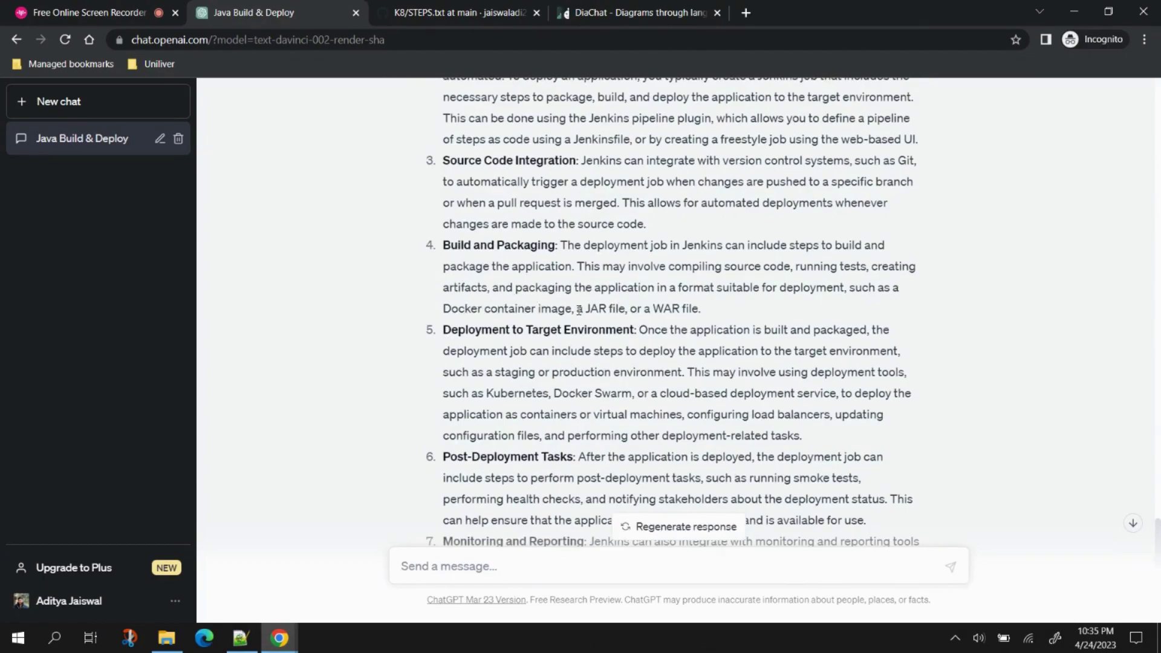
{"action": "left_click_drag", "start_coordinate": [578, 309], "coordinate": [710, 313]}
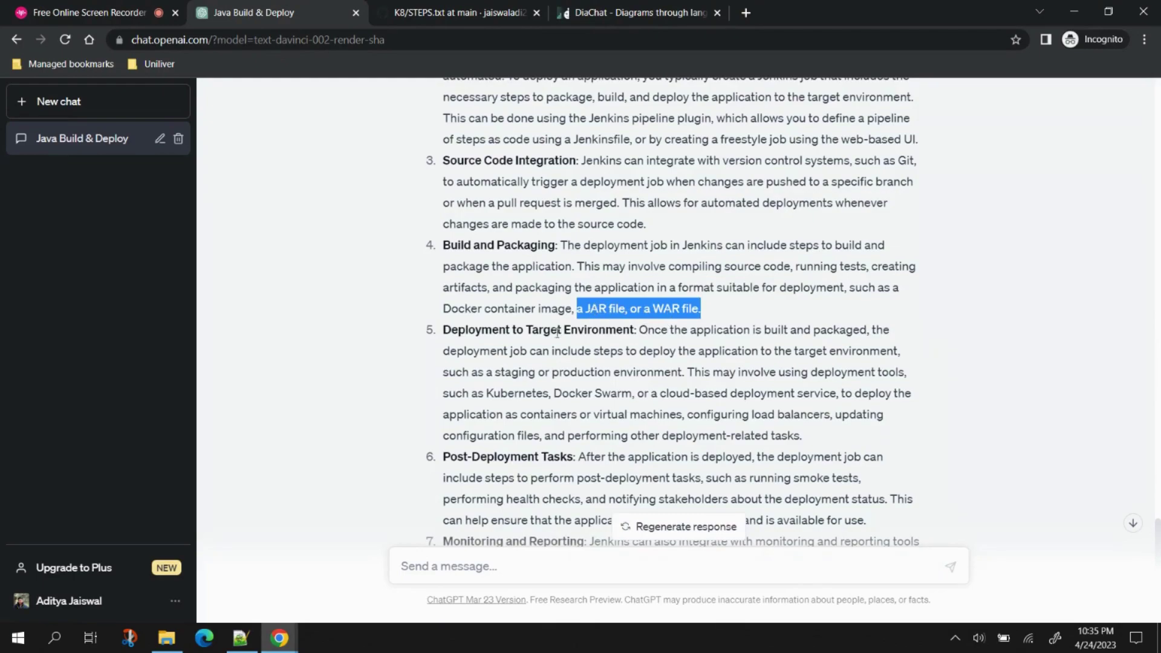
{"action": "left_click_drag", "start_coordinate": [444, 330], "coordinate": [630, 332]}
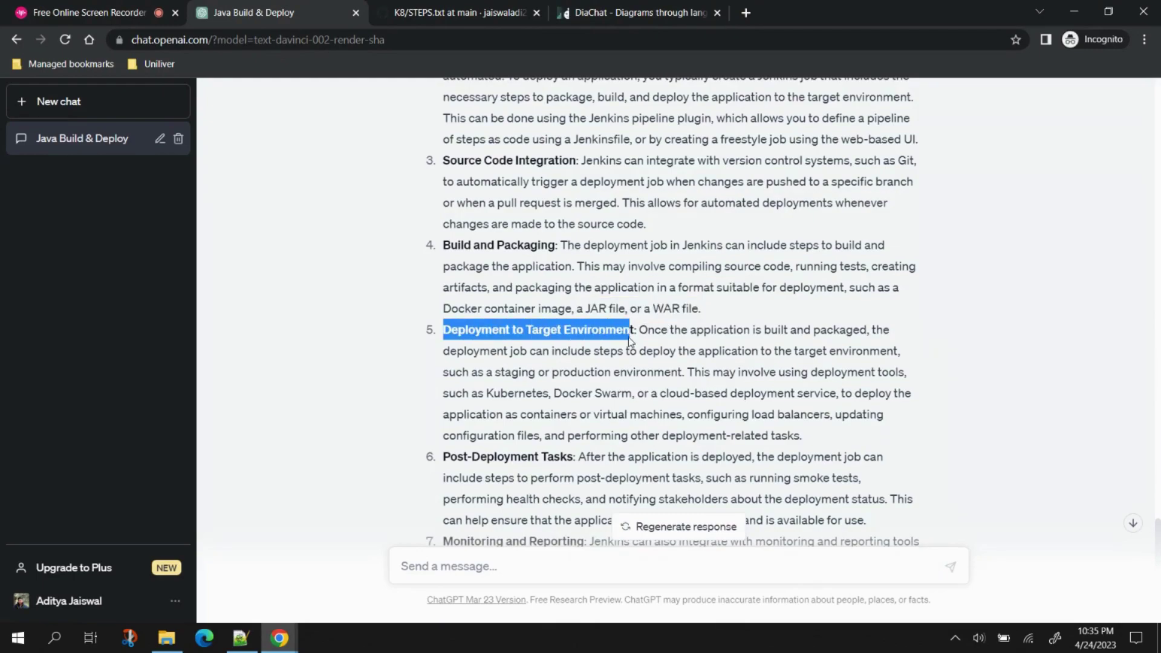
{"action": "scroll", "coordinate": [648, 365], "scroll_direction": "down", "scroll_amount": 3}
{"action": "scroll", "coordinate": [648, 365], "scroll_direction": "down", "scroll_amount": 3}
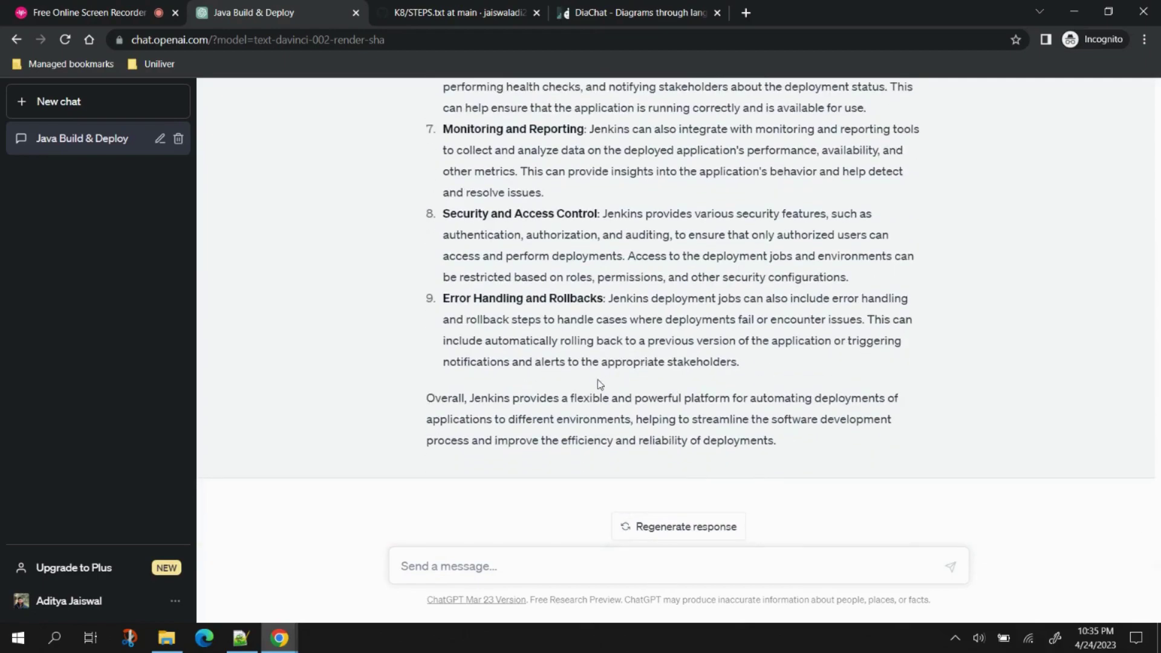
{"action": "scroll", "coordinate": [598, 381], "scroll_direction": "up", "scroll_amount": 5}
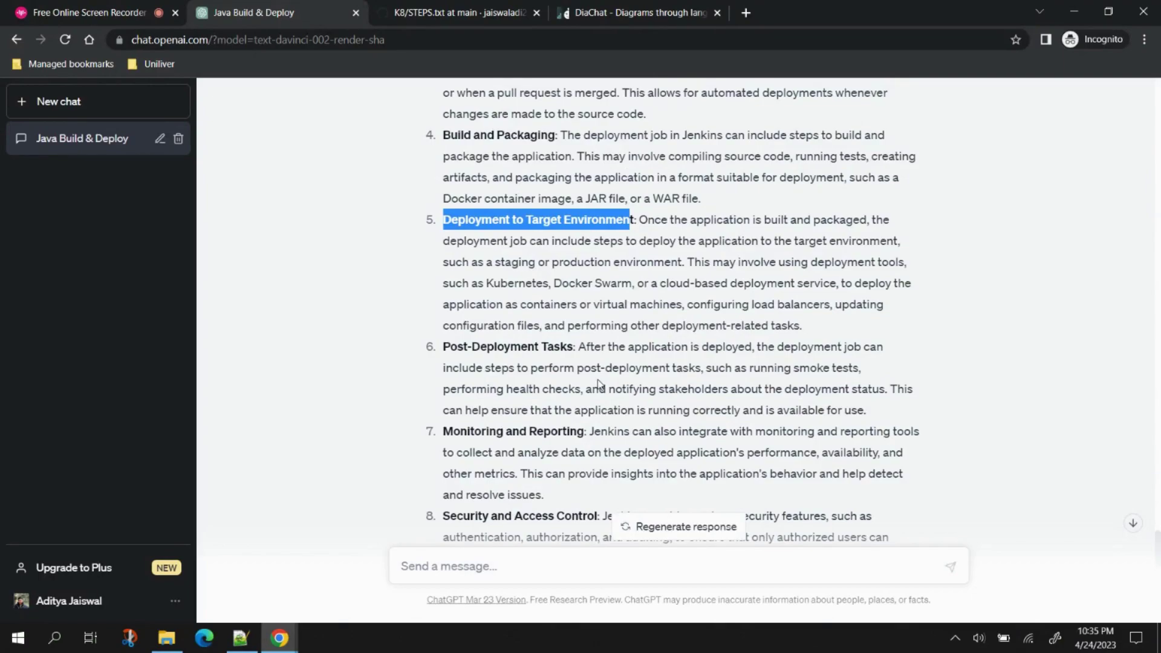
{"action": "left_click", "coordinate": [384, 316]}
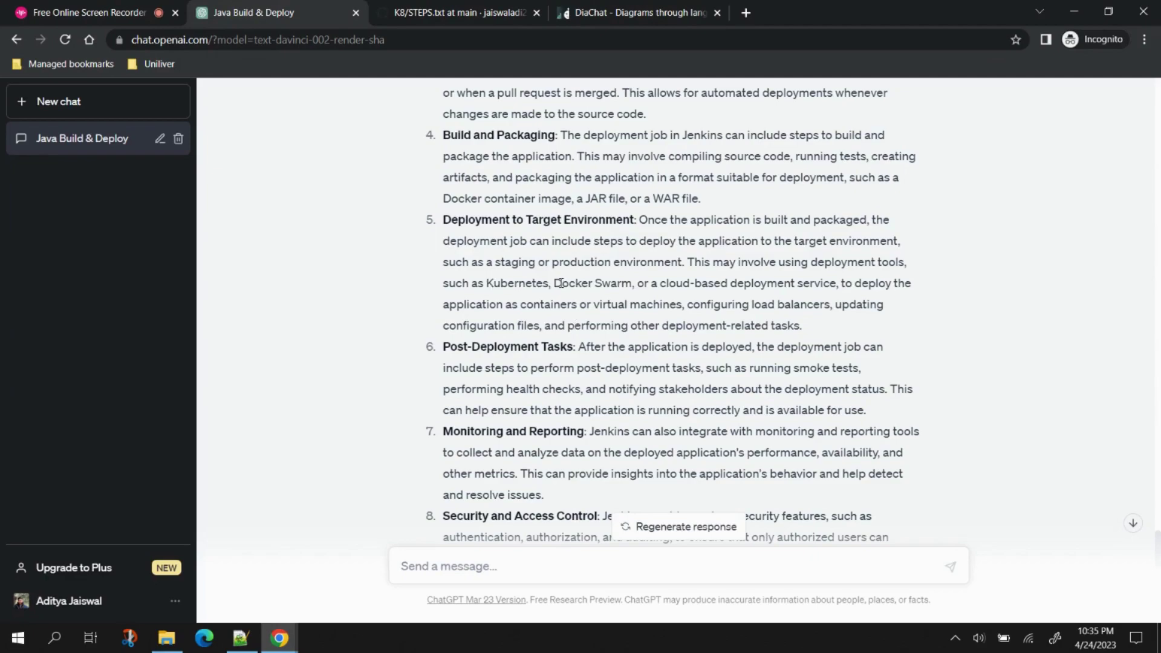
{"action": "scroll", "coordinate": [560, 283], "scroll_direction": "up", "scroll_amount": 3}
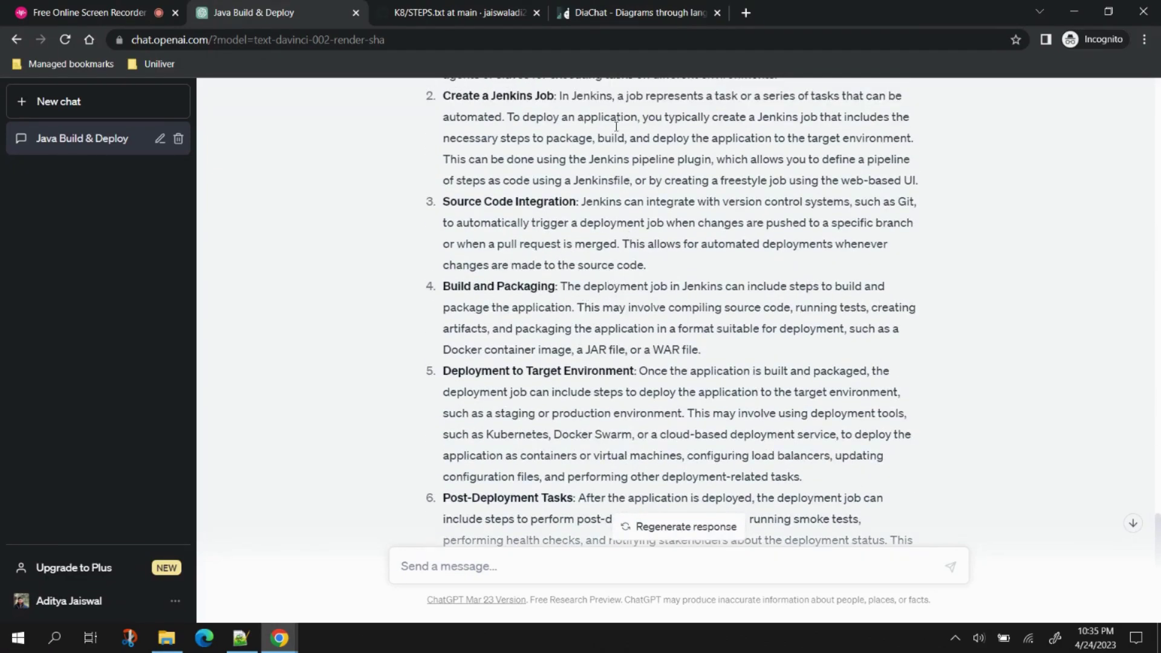
Switch to DiaChat, replace the replica set description with "jnekins deployment flow diagram" and draw the diagram
{"action": "left_click", "coordinate": [616, 13]}
{"action": "left_click_drag", "start_coordinate": [322, 169], "coordinate": [205, 169]}
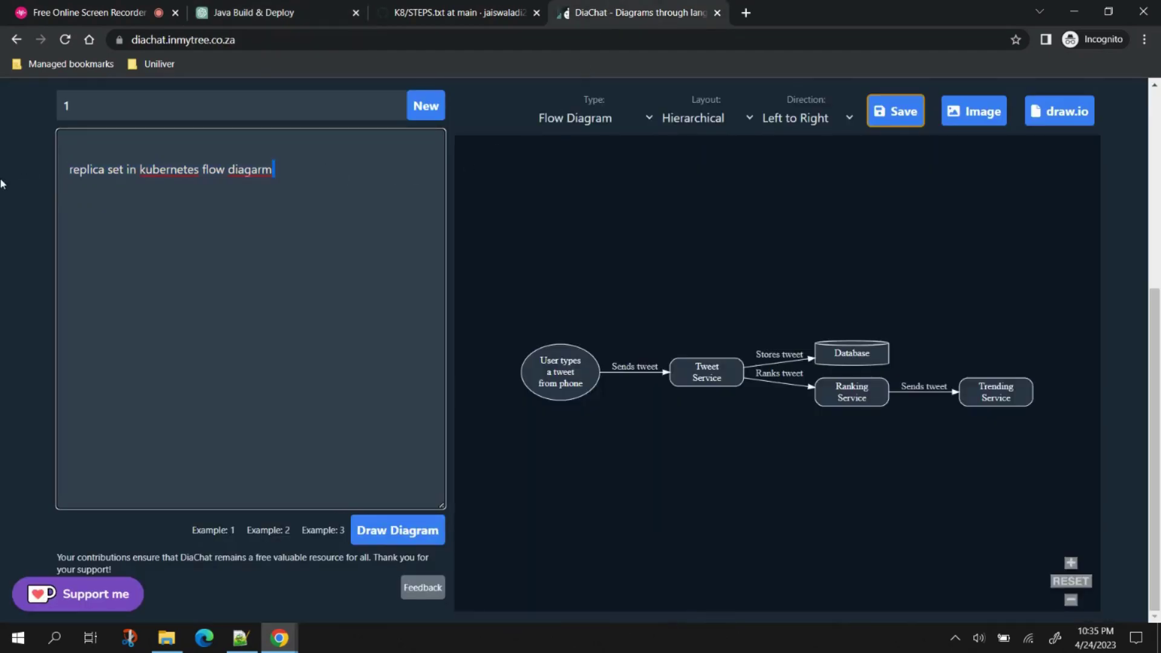
{"action": "key", "text": "BackSpace"}
{"action": "key", "text": "BackSpace"}
{"action": "key", "text": "BackSpace"}
{"action": "key", "text": "BackSpace"}
{"action": "key", "text": "BackSpace"}
{"action": "key", "text": "BackSpace"}
{"action": "key", "text": "BackSpace"}
{"action": "key", "text": "BackSpace"}
{"action": "key", "text": "BackSpace"}
{"action": "key", "text": "BackSpace"}
{"action": "key", "text": "BackSpace"}
{"action": "key", "text": "BackSpace"}
{"action": "key", "text": "BackSpace"}
{"action": "key", "text": "BackSpace"}
{"action": "key", "text": "BackSpace"}
{"action": "key", "text": "BackSpace"}
{"action": "key", "text": "BackSpace"}
{"action": "key", "text": "BackSpace"}
{"action": "key", "text": "BackSpace"}
{"action": "key", "text": "BackSpace"}
{"action": "key", "text": "BackSpace"}
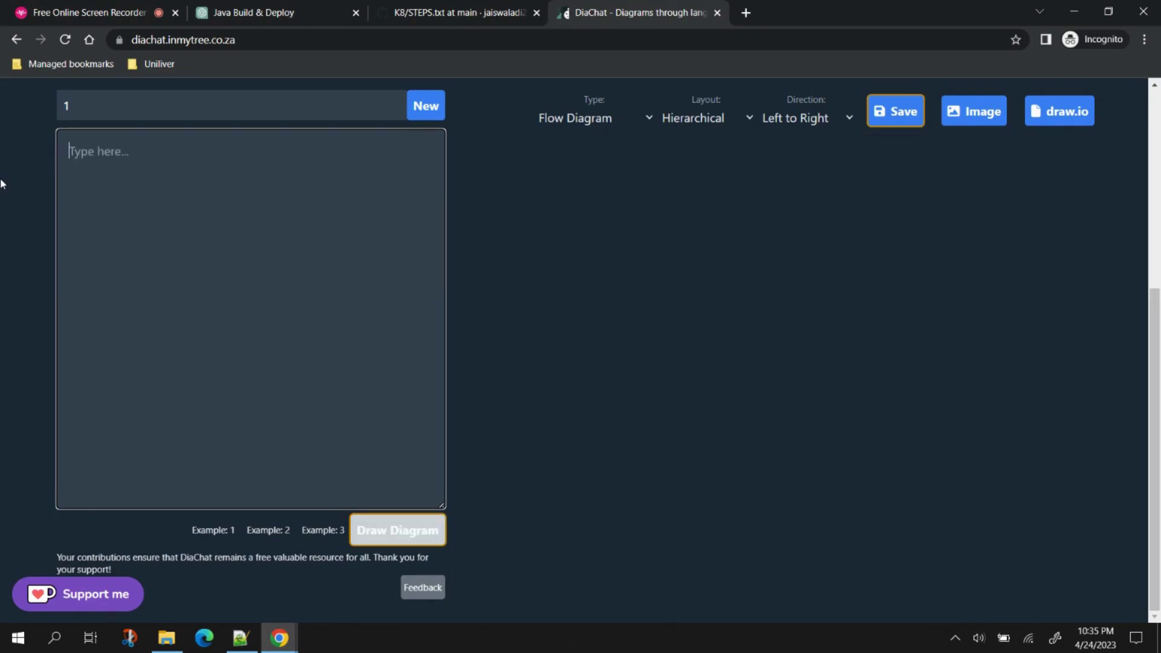
{"action": "type", "text": "jnekin"}
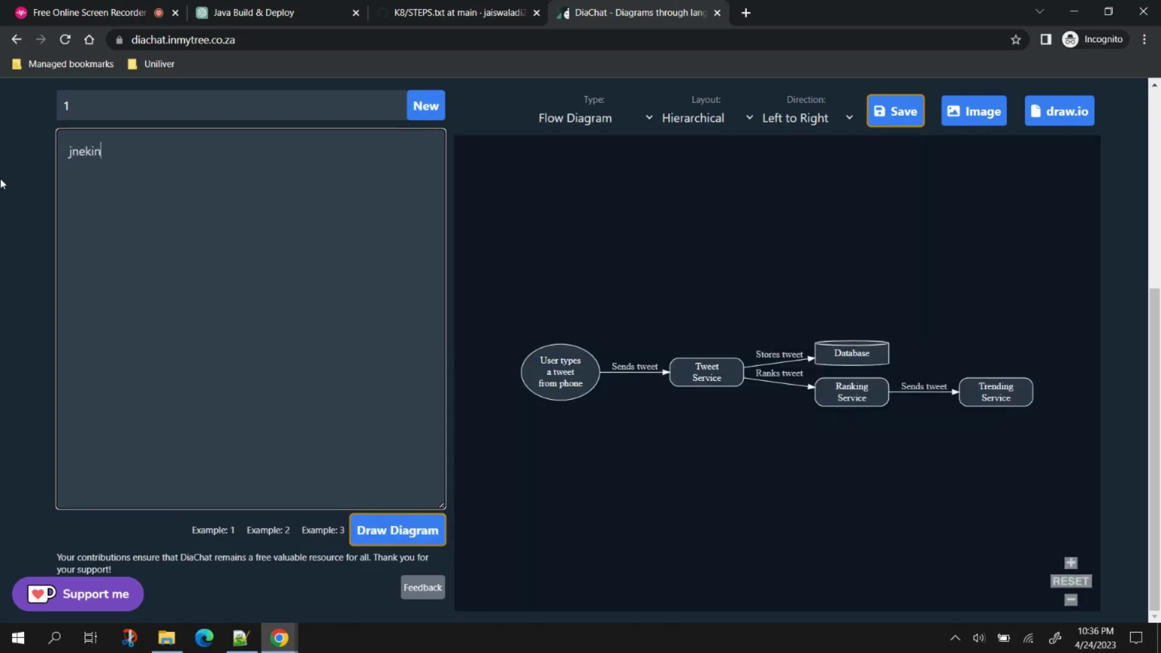
{"action": "type", "text": "s deployment flow diagra"}
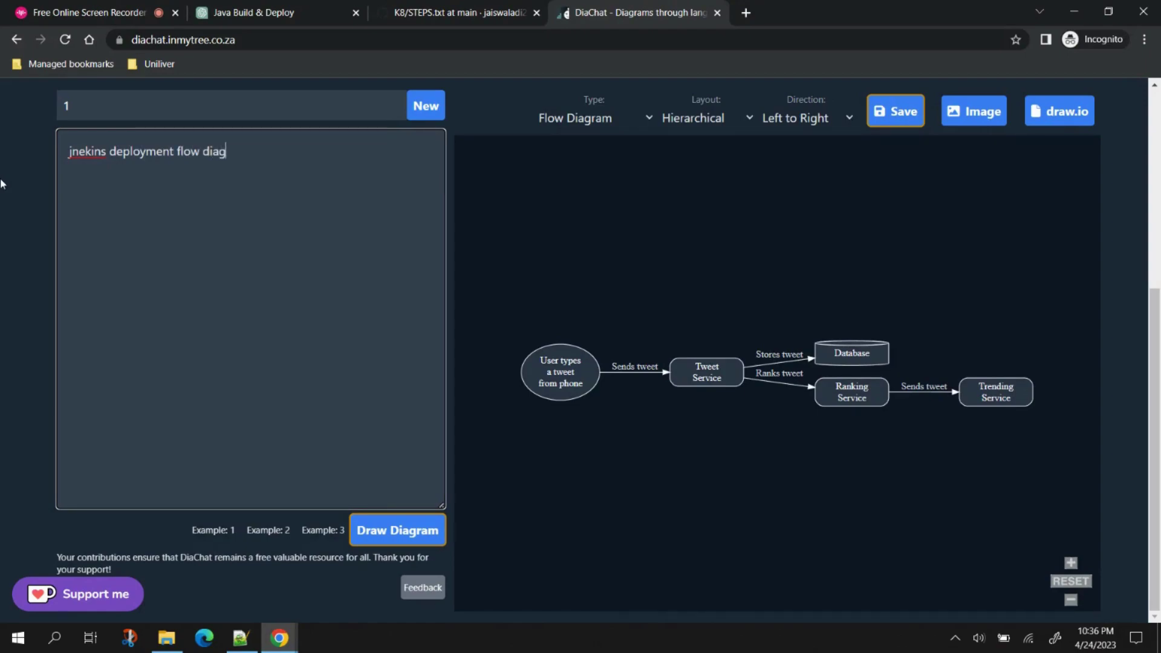
{"action": "type", "text": "m"}
{"action": "left_click", "coordinate": [404, 536]}
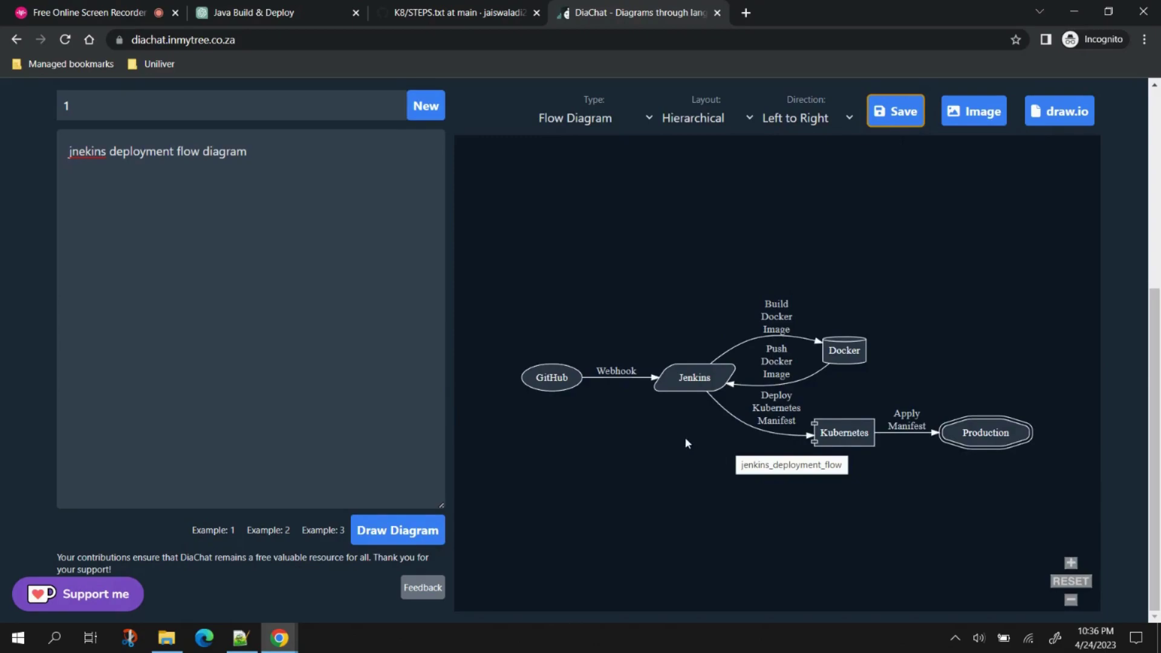
{"action": "scroll", "coordinate": [744, 418], "scroll_direction": "up", "scroll_amount": 2}
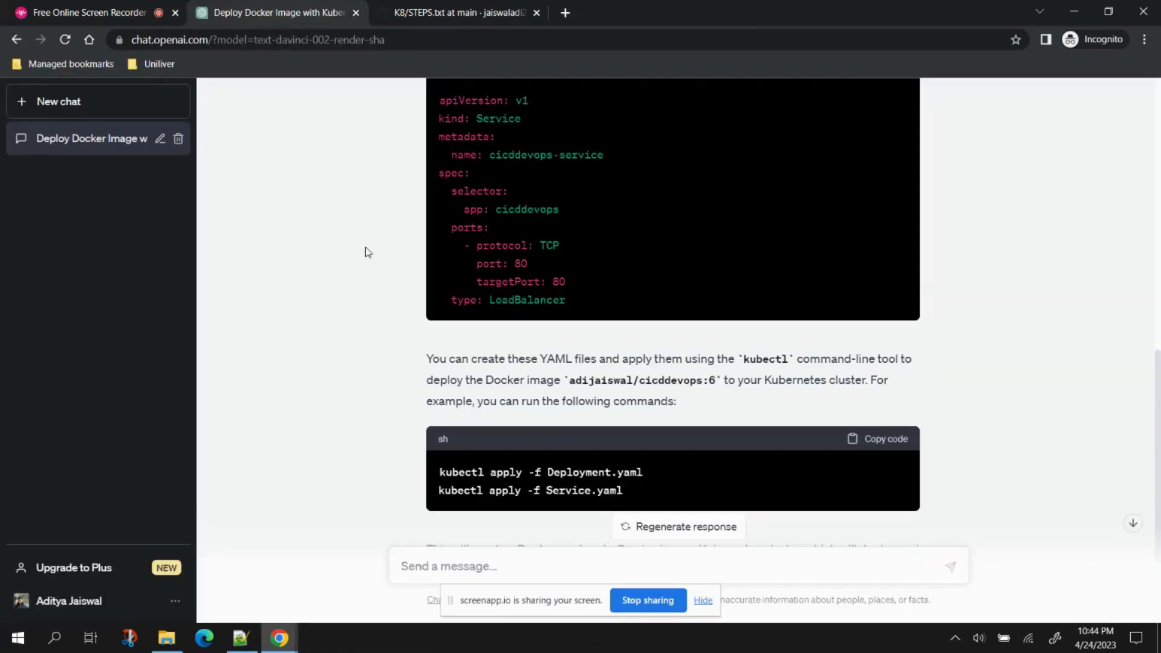
Hide the screen-sharing notice and send the prompt "plugin path in sonarqube backend" in the Docker image deployment chat
{"action": "left_click", "coordinate": [702, 600]}
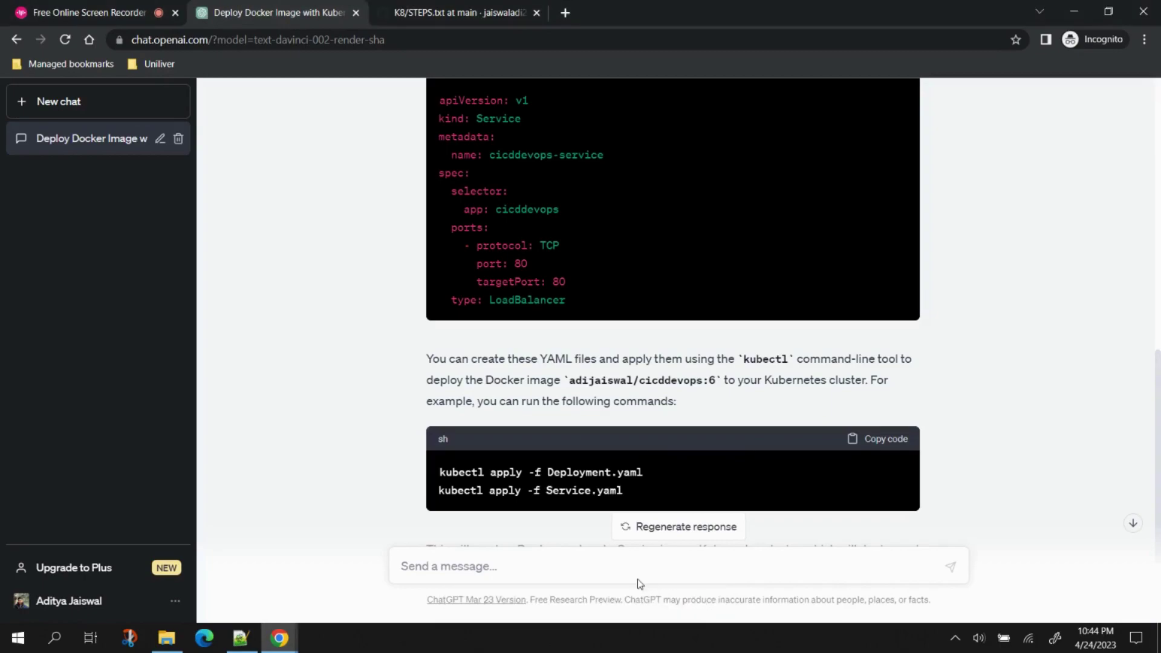
{"action": "scroll", "coordinate": [399, 465], "scroll_direction": "down", "scroll_amount": 3}
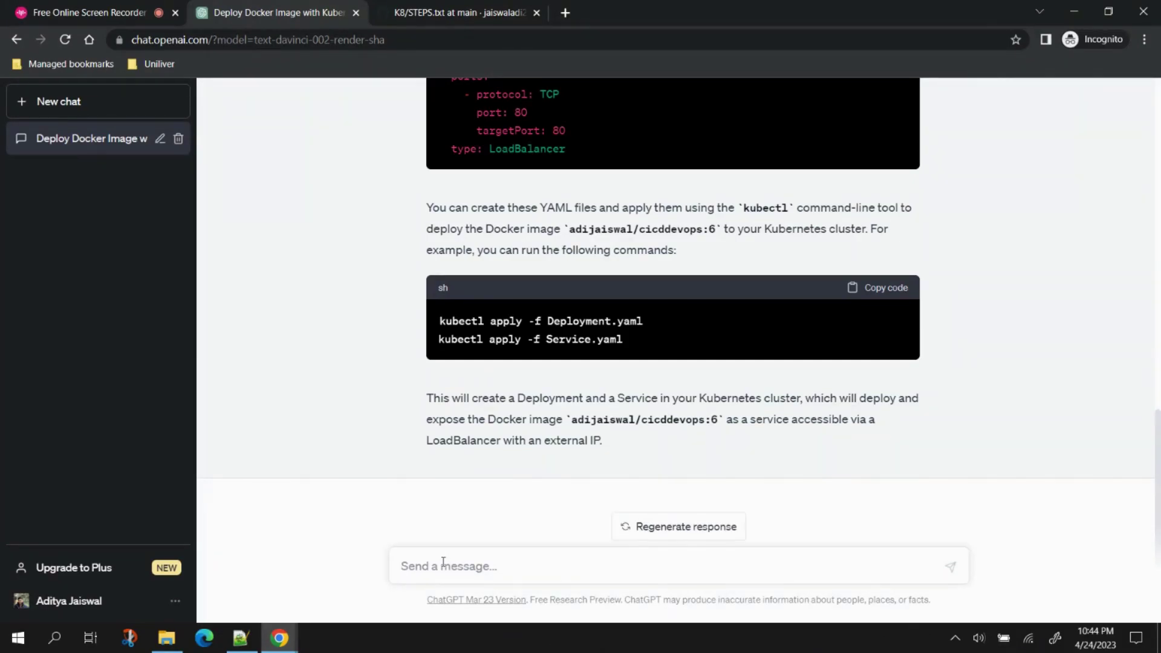
{"action": "type", "text": "plugin path in sonarqube backend"}
{"action": "key", "text": "Return"}
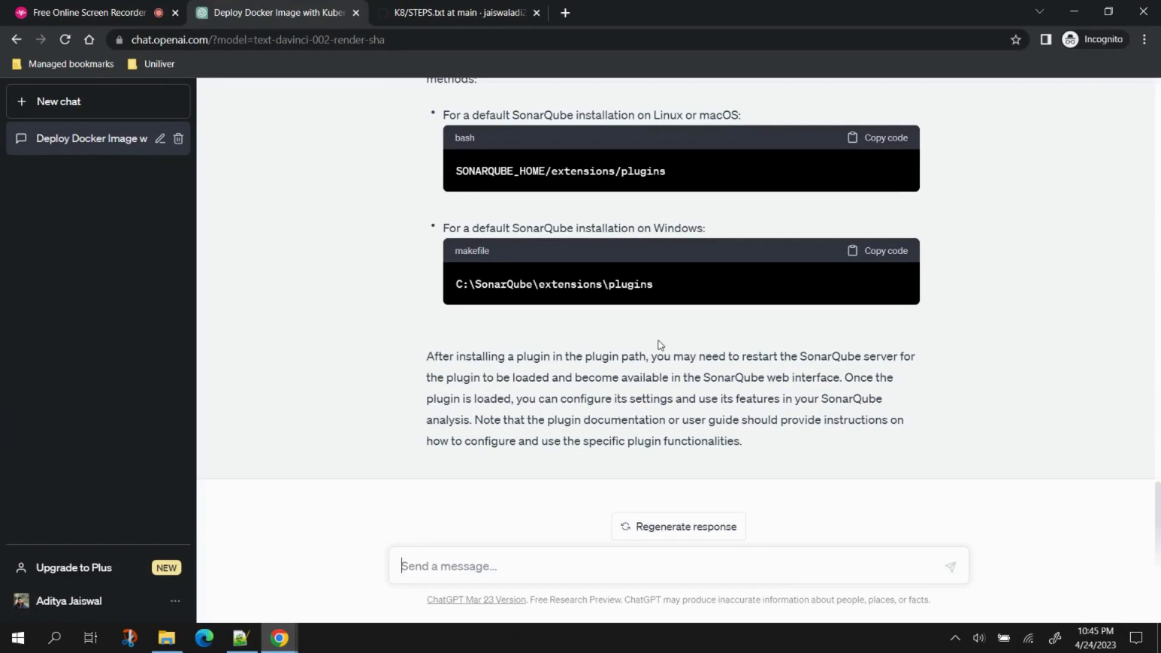
Review the SonarQube plugin paths given for Linux or macOS and Windows, highlighting the Windows path
{"action": "scroll", "coordinate": [574, 330], "scroll_direction": "up", "scroll_amount": 3}
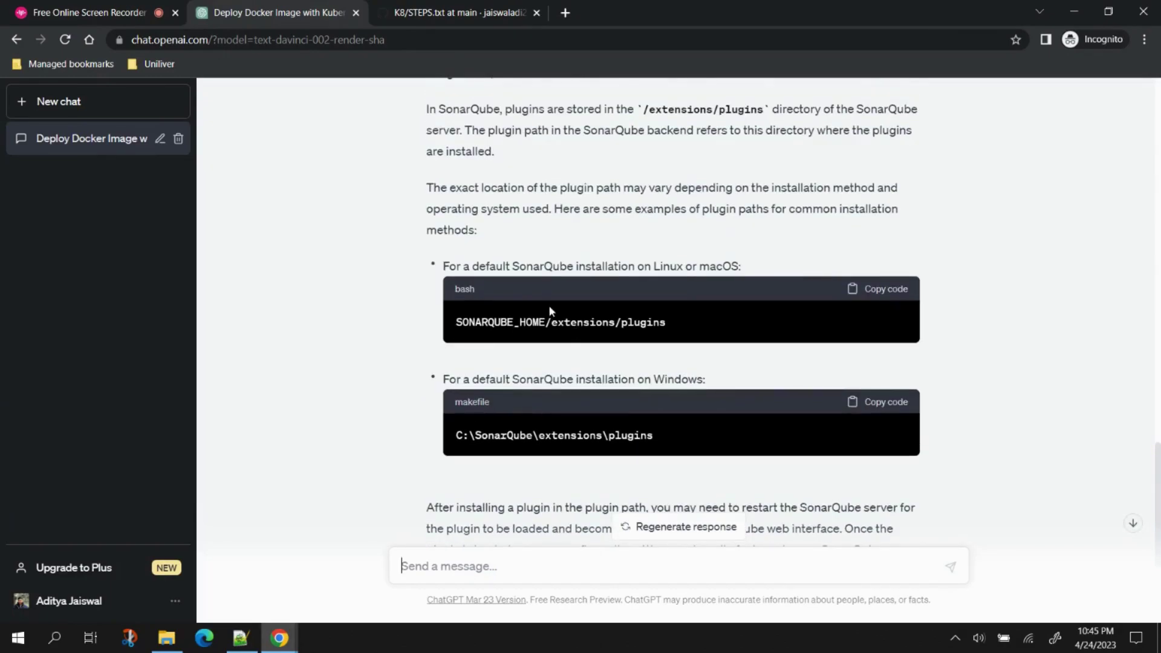
{"action": "scroll", "coordinate": [550, 308], "scroll_direction": "down", "scroll_amount": 3}
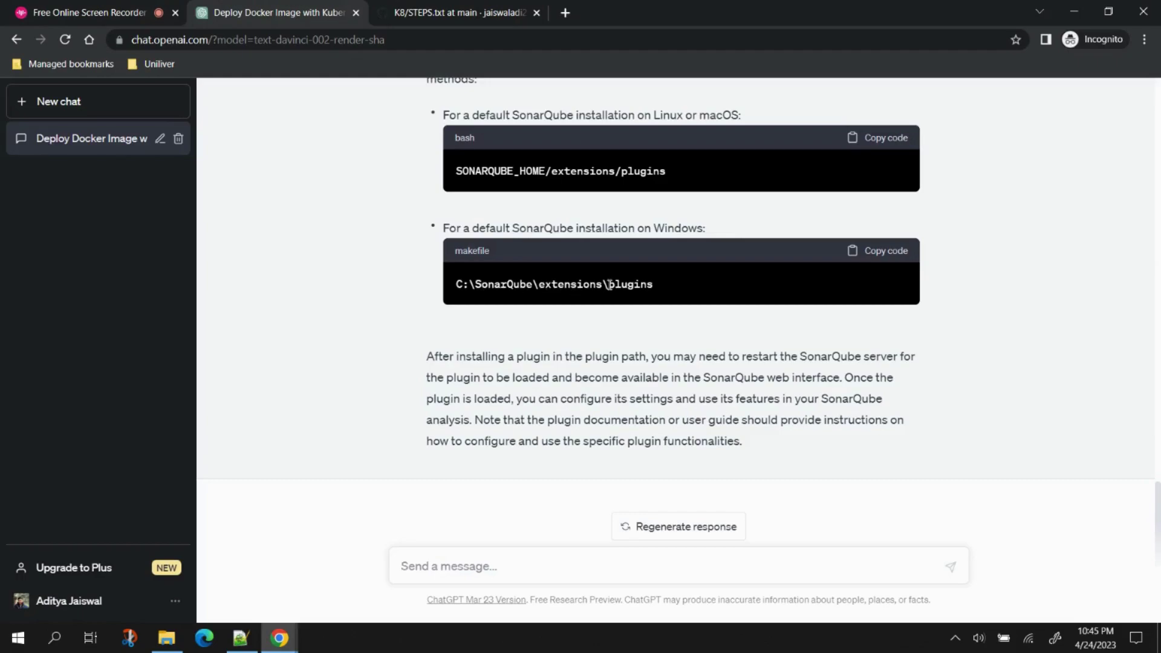
{"action": "left_click_drag", "start_coordinate": [646, 291], "coordinate": [453, 295]}
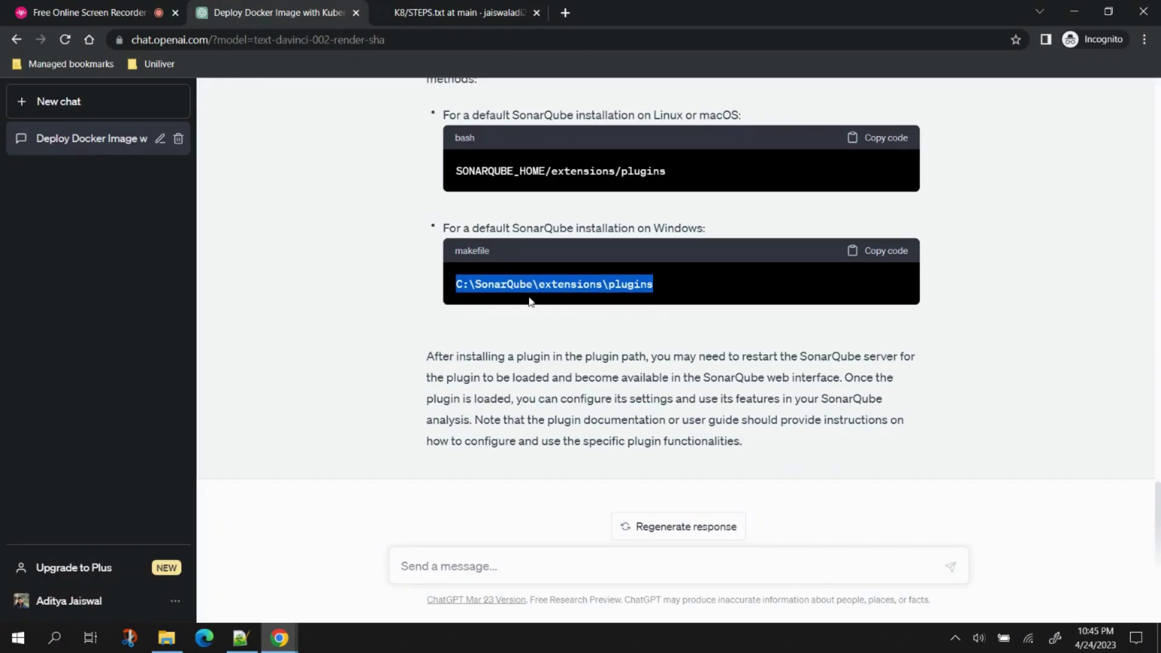
{"action": "left_click", "coordinate": [559, 327]}
{"action": "scroll", "coordinate": [559, 354], "scroll_direction": "up", "scroll_amount": 3}
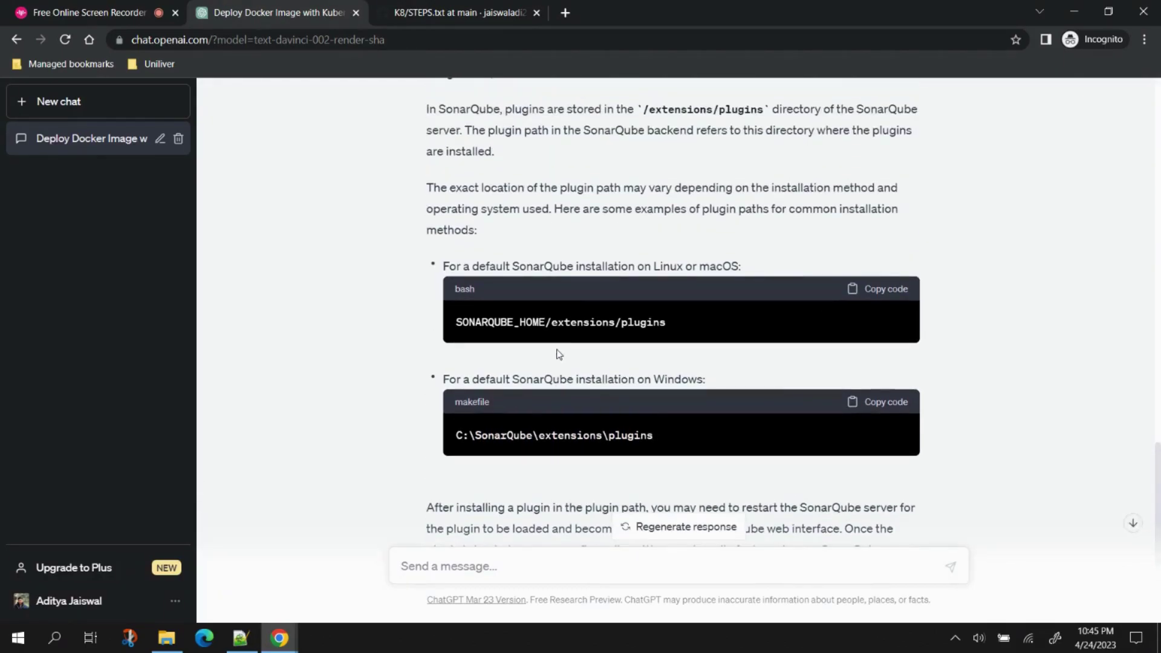
{"action": "scroll", "coordinate": [559, 354], "scroll_direction": "down", "scroll_amount": 3}
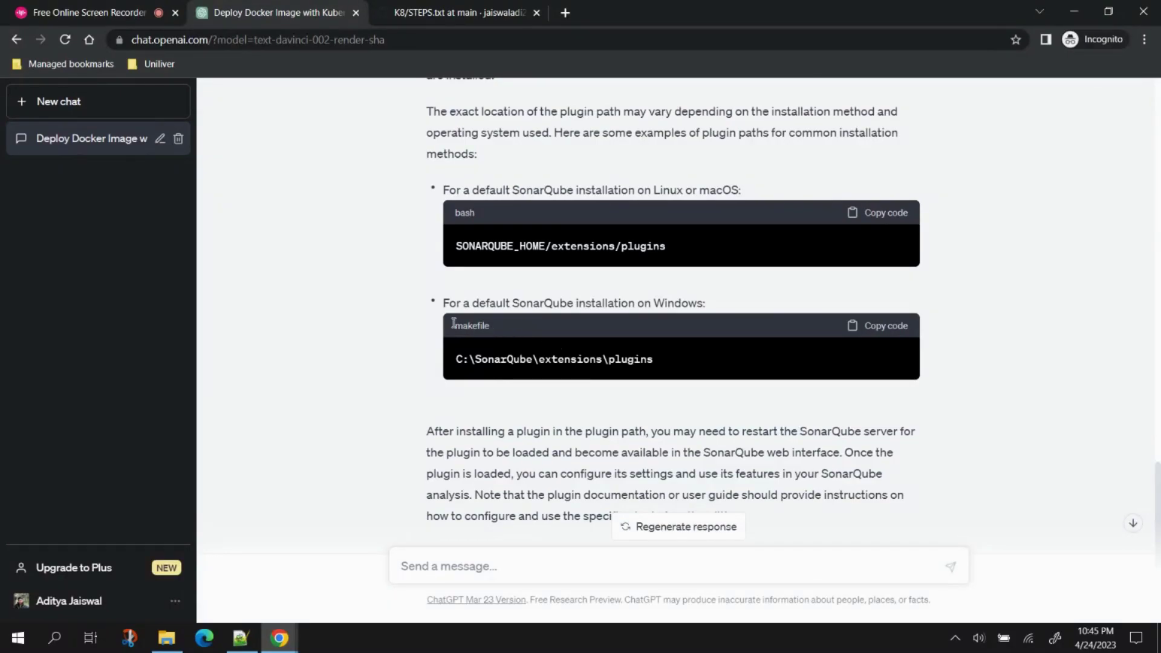
{"action": "scroll", "coordinate": [367, 332], "scroll_direction": "down", "scroll_amount": 2}
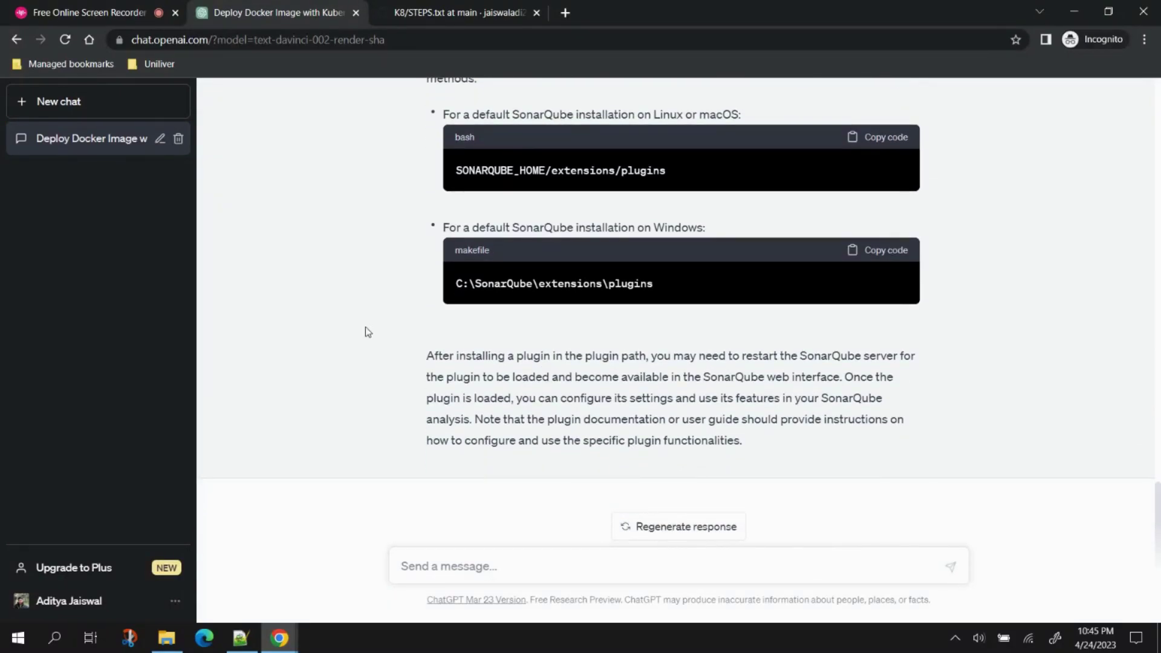